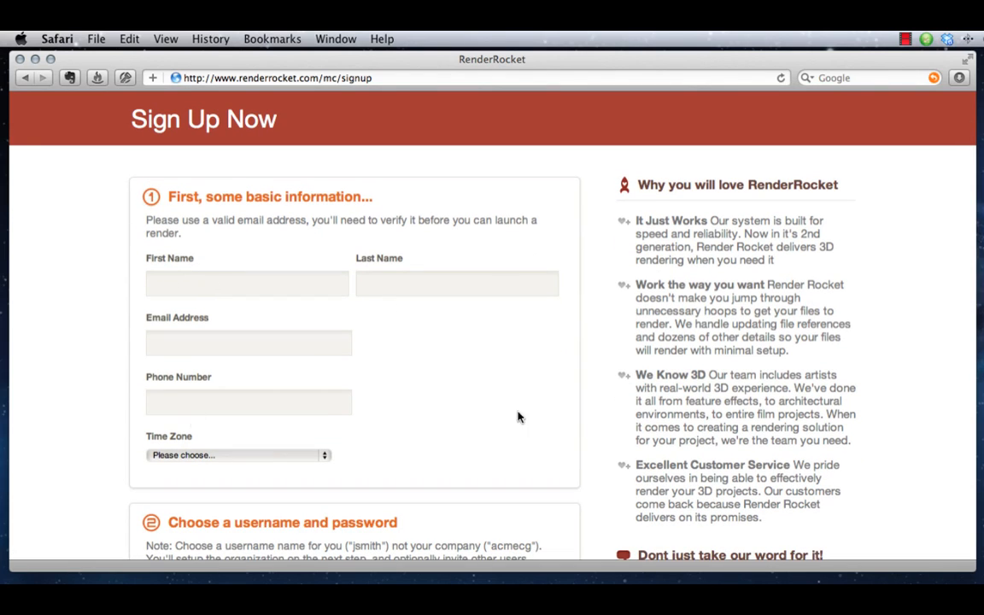
Review the sign-up form's basic information, username and password, and account name sections
scroll(492, 386, down, 5)
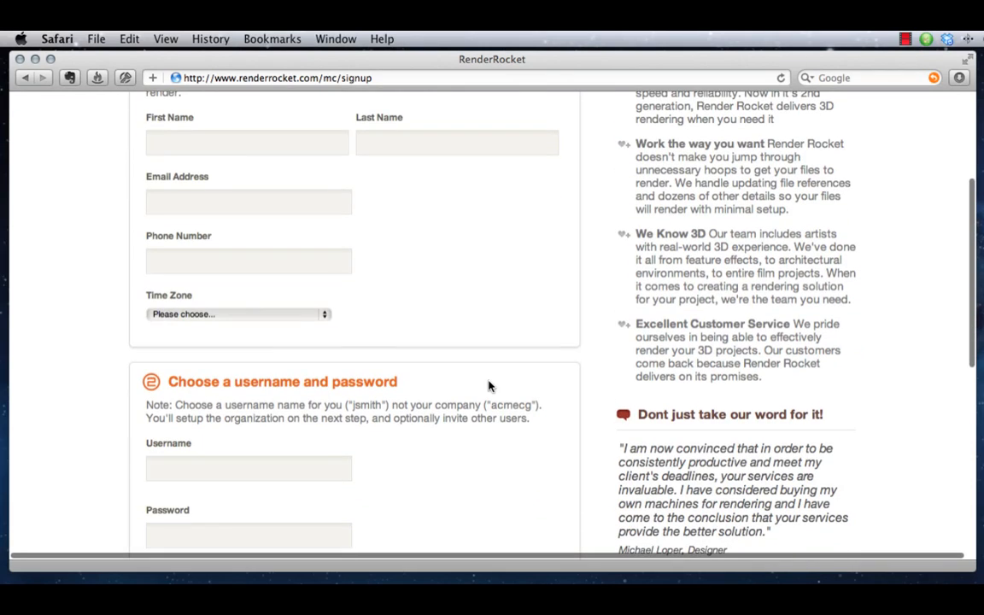
scroll(495, 383, down, 4)
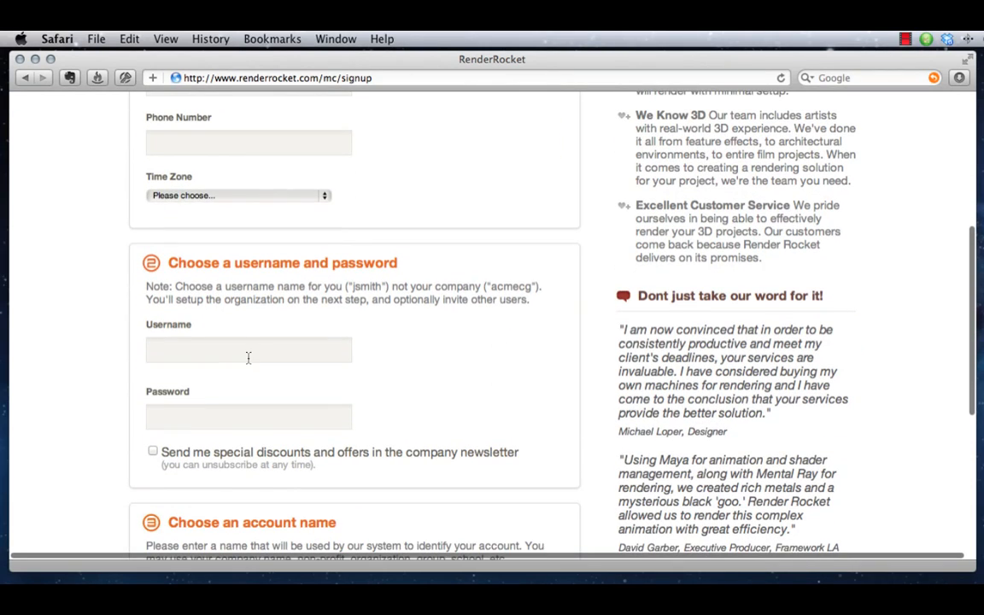
scroll(252, 357, down, 10)
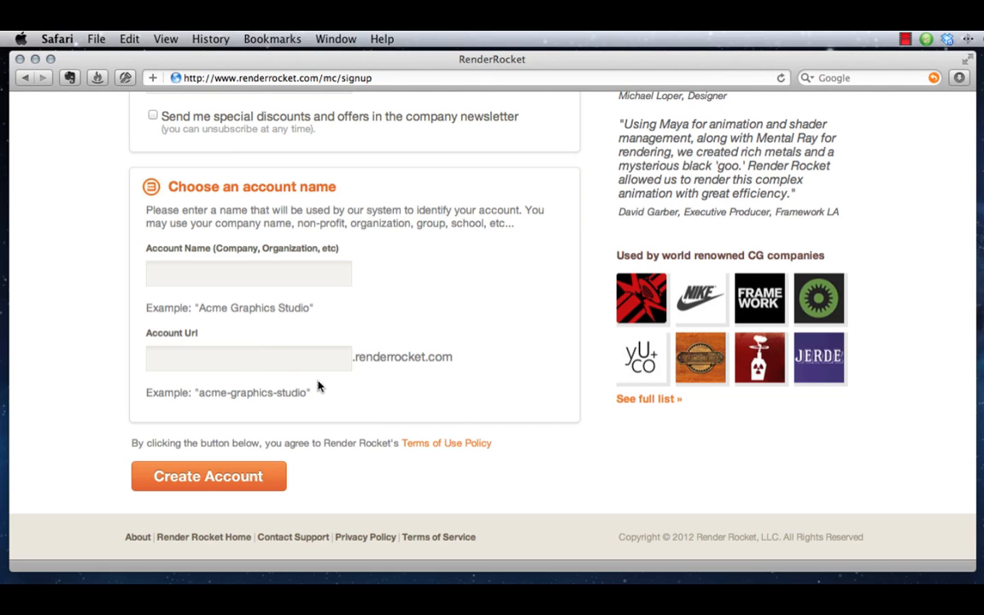
scroll(349, 384, up, 9)
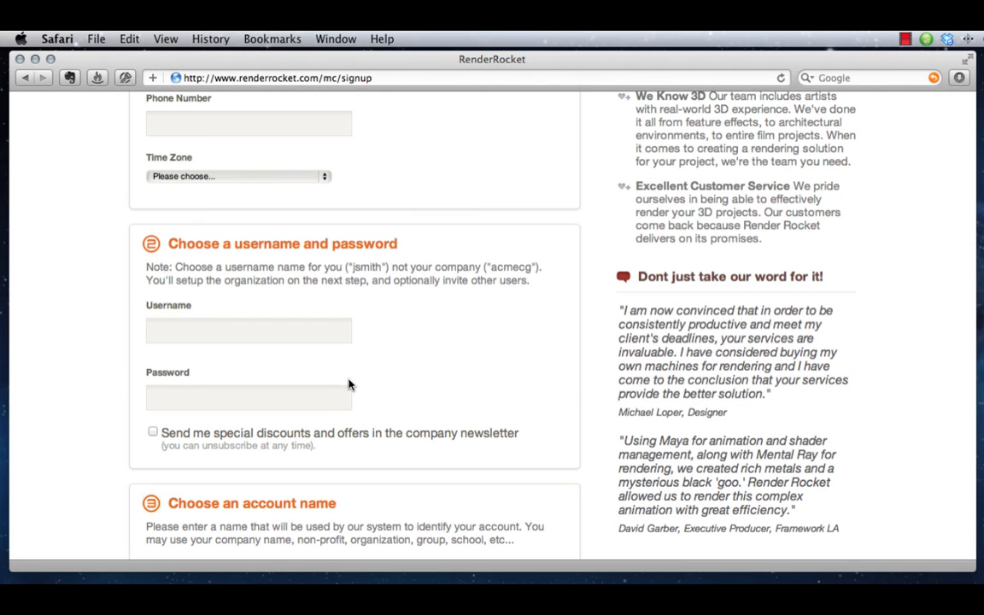
scroll(349, 389, down, 1)
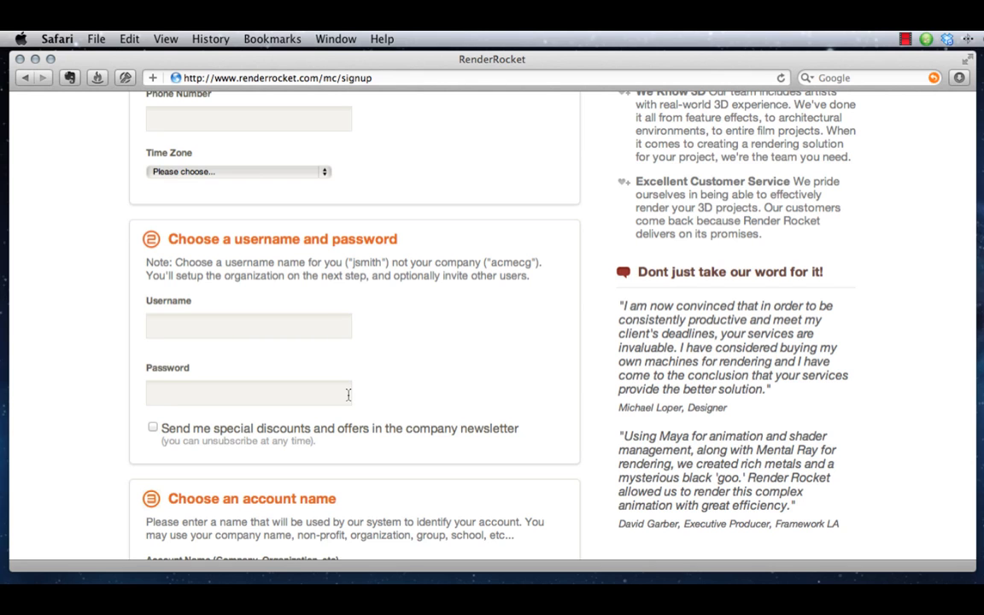
scroll(353, 478, up, 10)
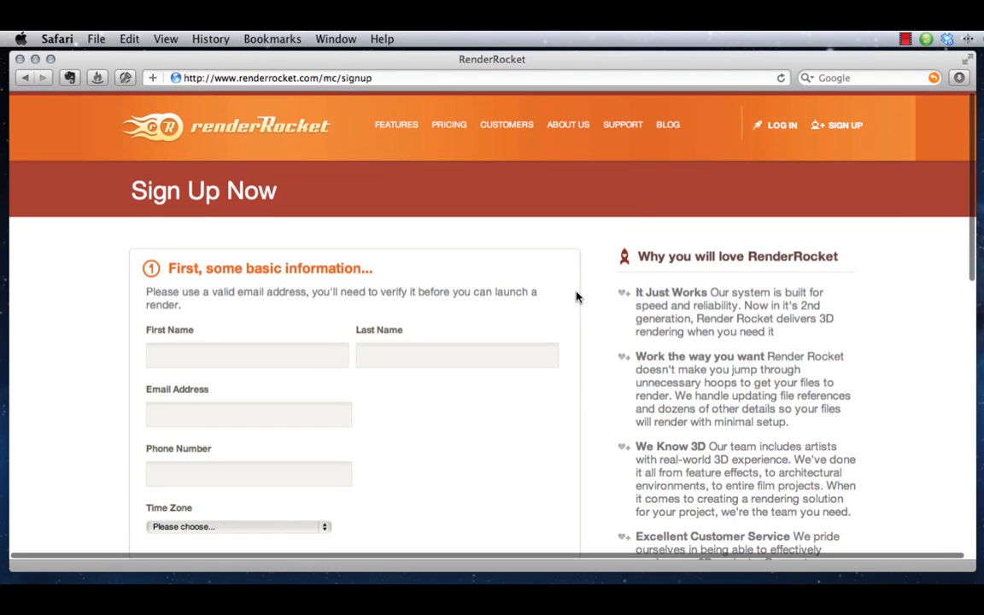
Log in to Mission Control with the username rpdemo and the account password
click(784, 129)
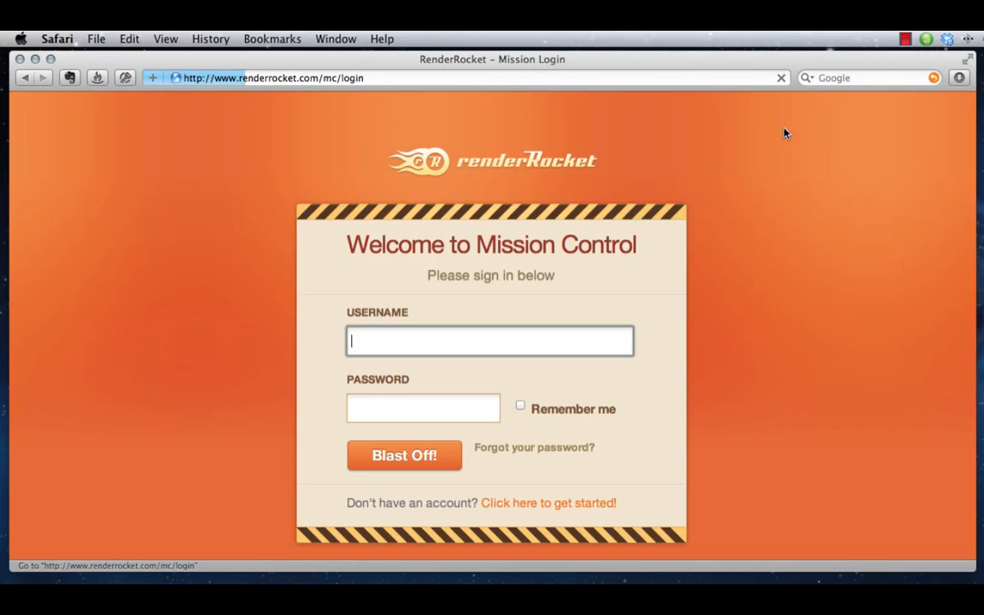
text(rp)
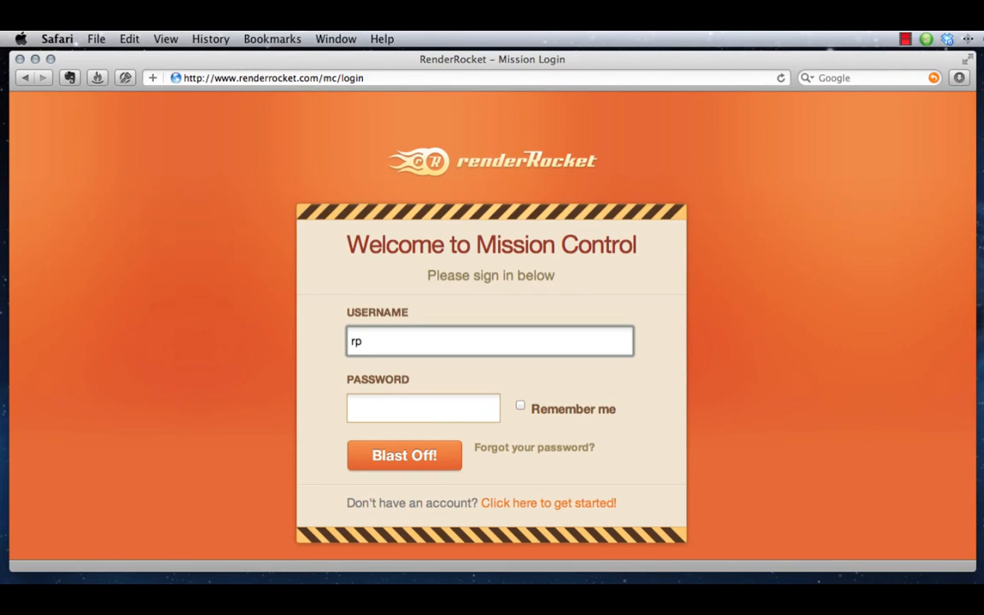
text(demo)
key(Tab)
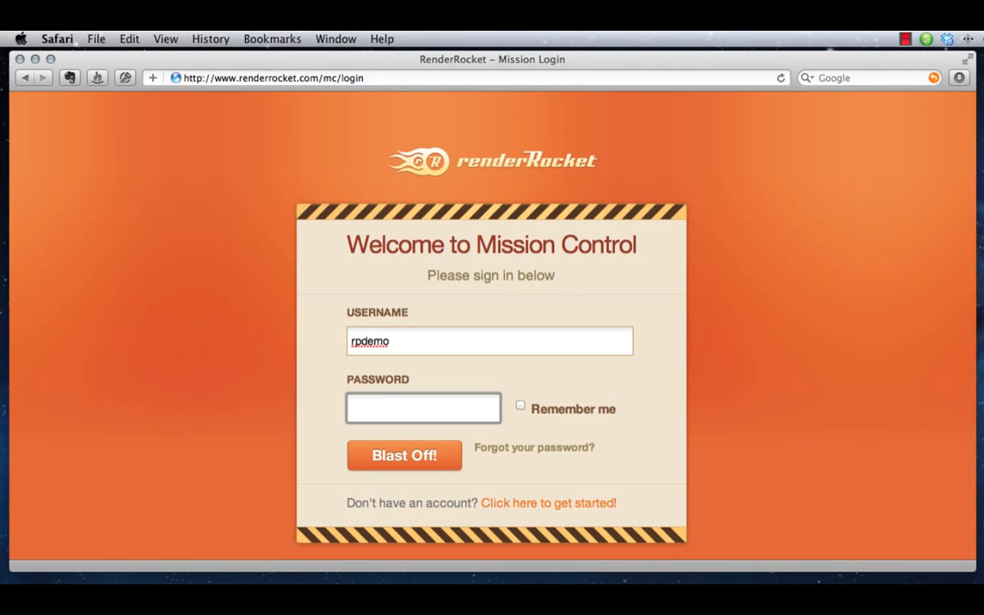
text(demo)
key(Return)
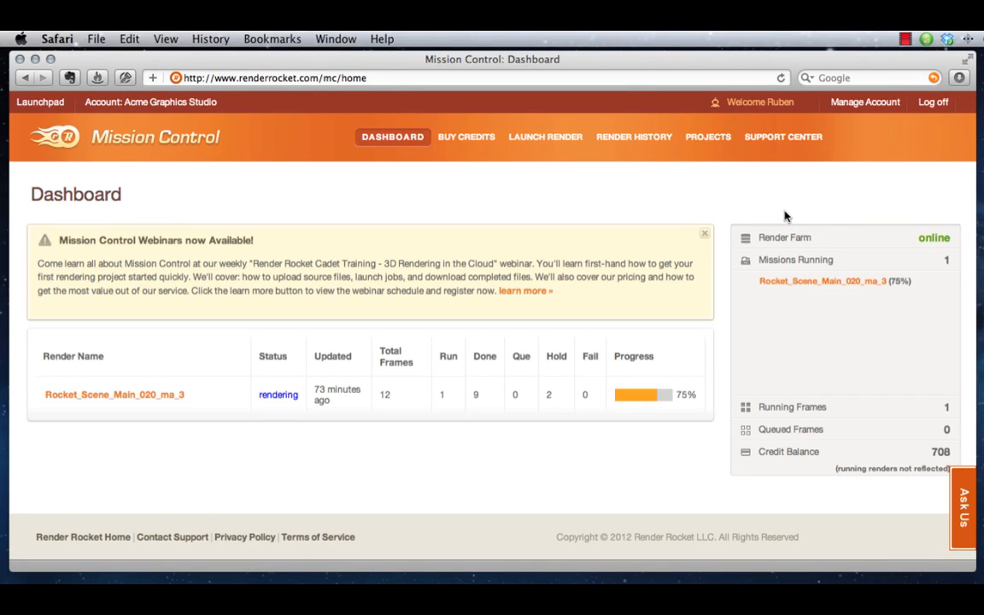
Add a new project named "My Demonstration Render", include the account user with the Manager role, and save it
click(699, 139)
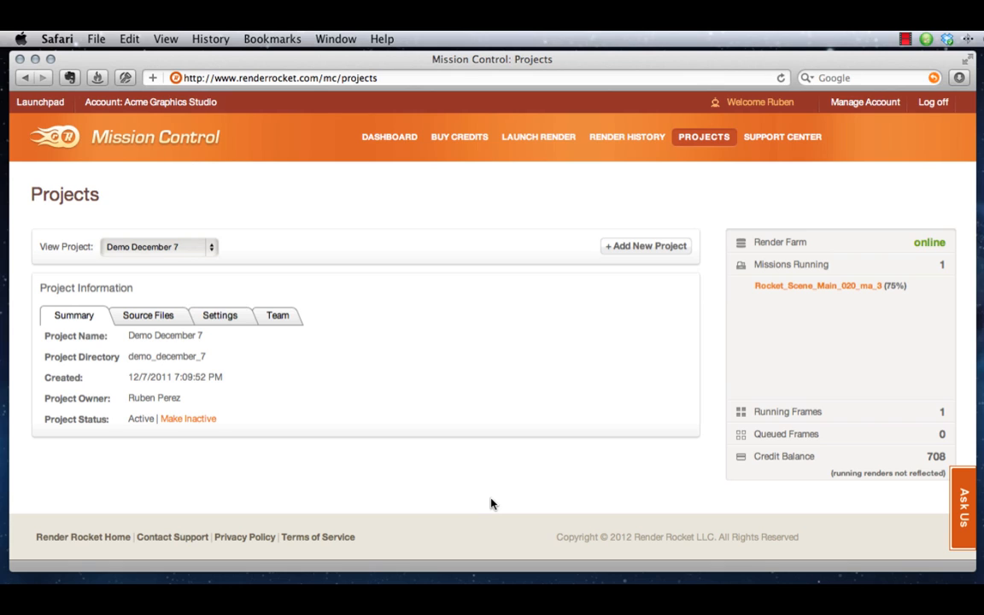
click(623, 249)
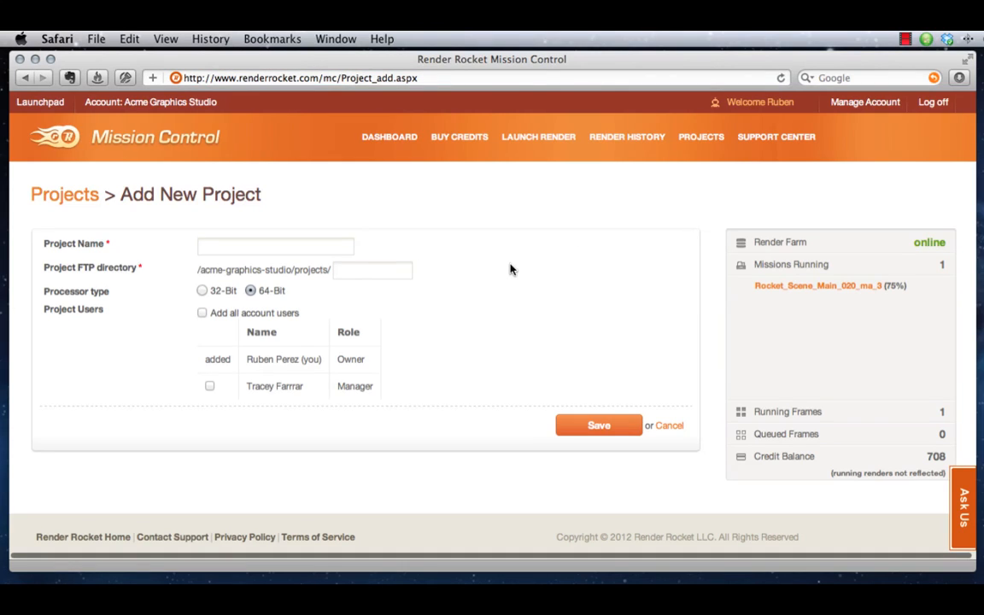
click(226, 240)
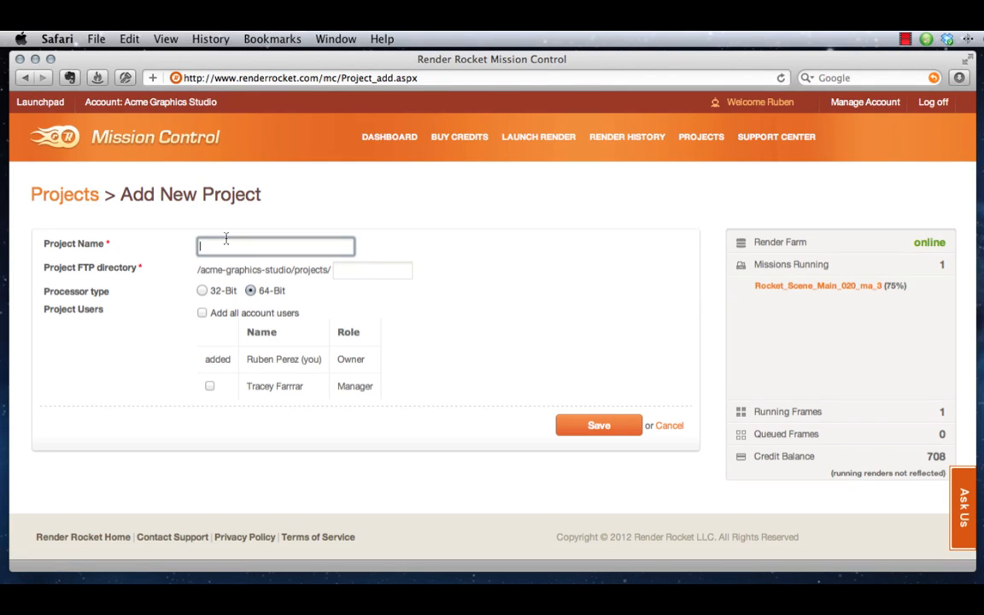
text(My Demonstration Render)
key(Tab)
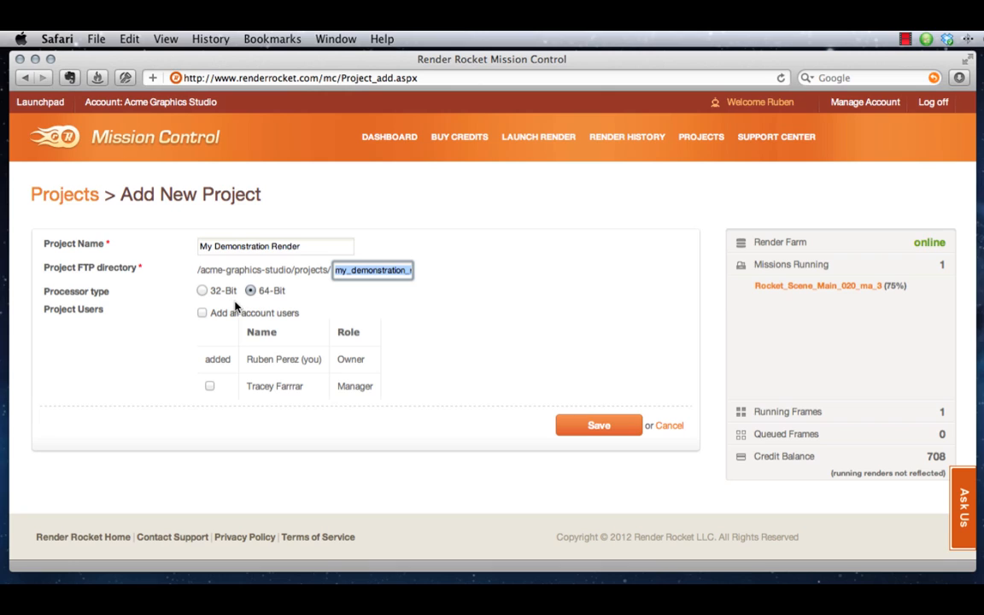
click(127, 335)
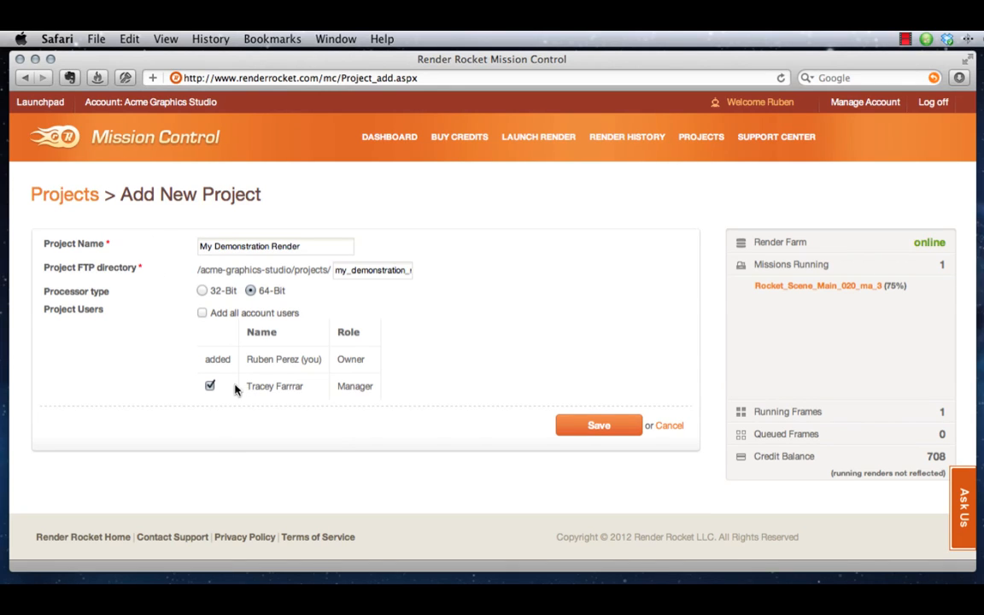
click(582, 428)
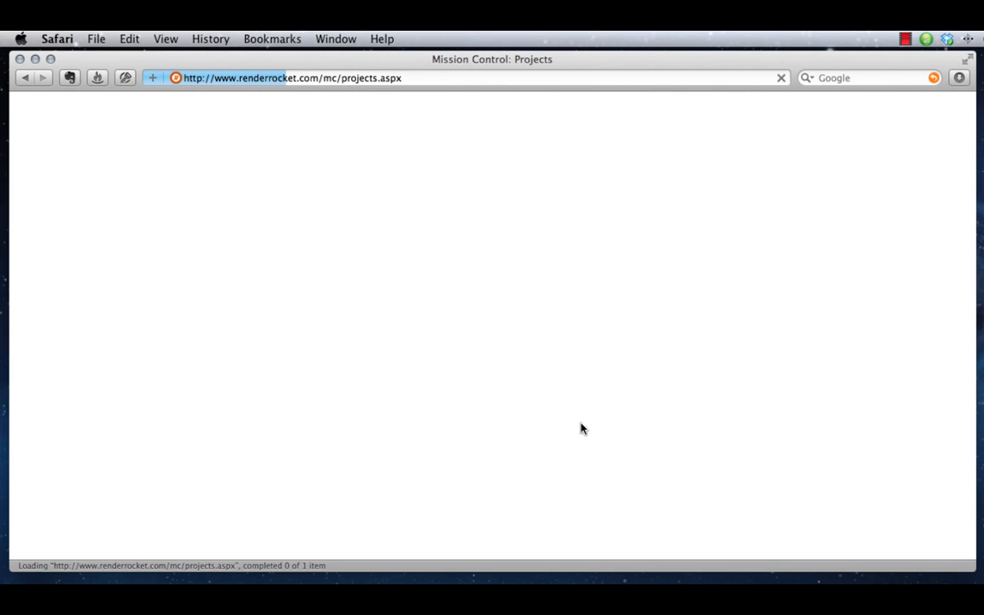
Display the source files of the My Demonstration Render project
click(160, 258)
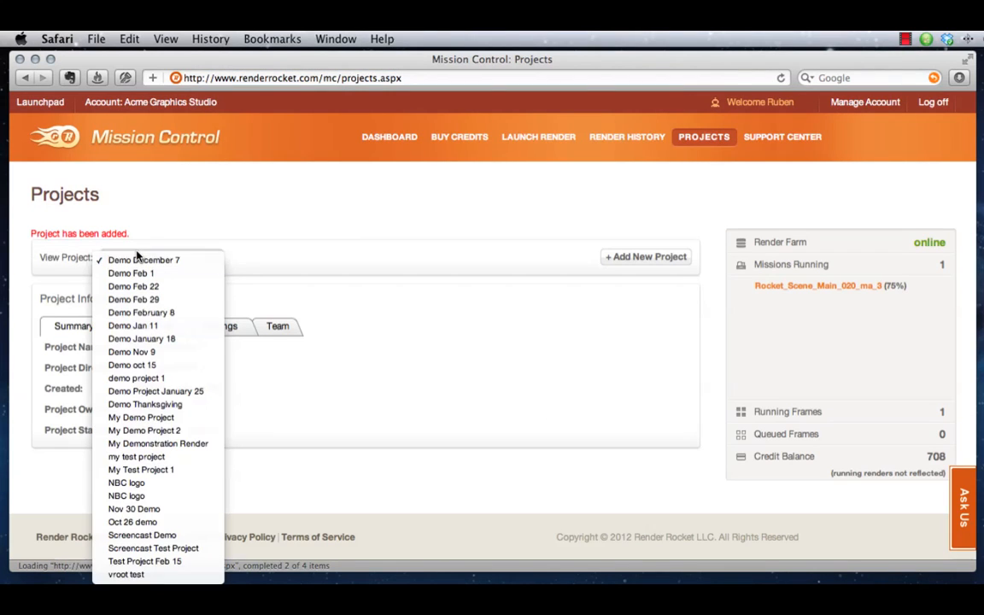
click(155, 445)
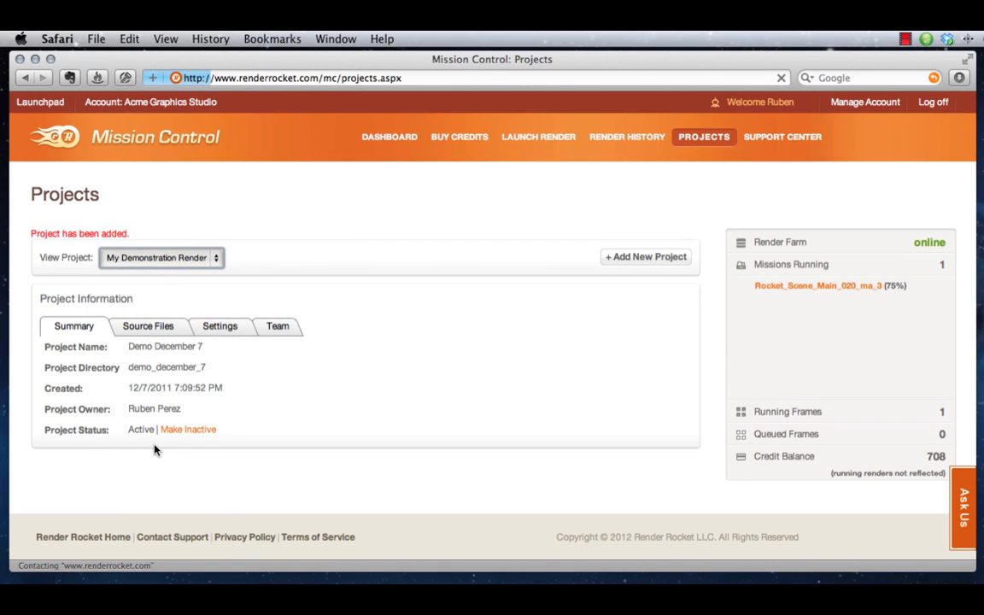
click(146, 330)
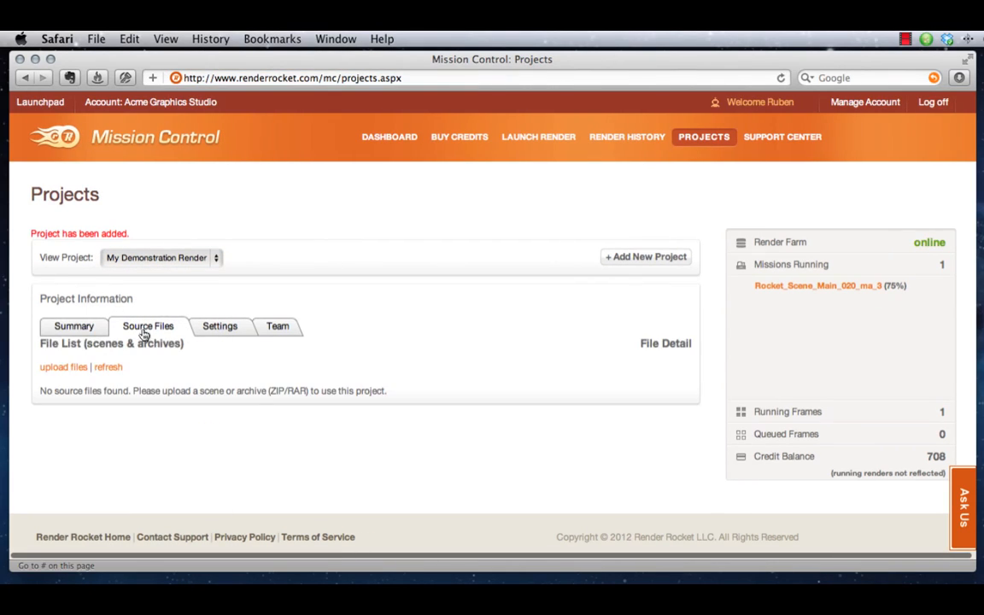
Choose Brown Oak Floor.jpg, butRight.jpg and spheres_mr_4_maya2010_fluidFire_v1.ma for web upload to the project, and close the upload window
click(53, 368)
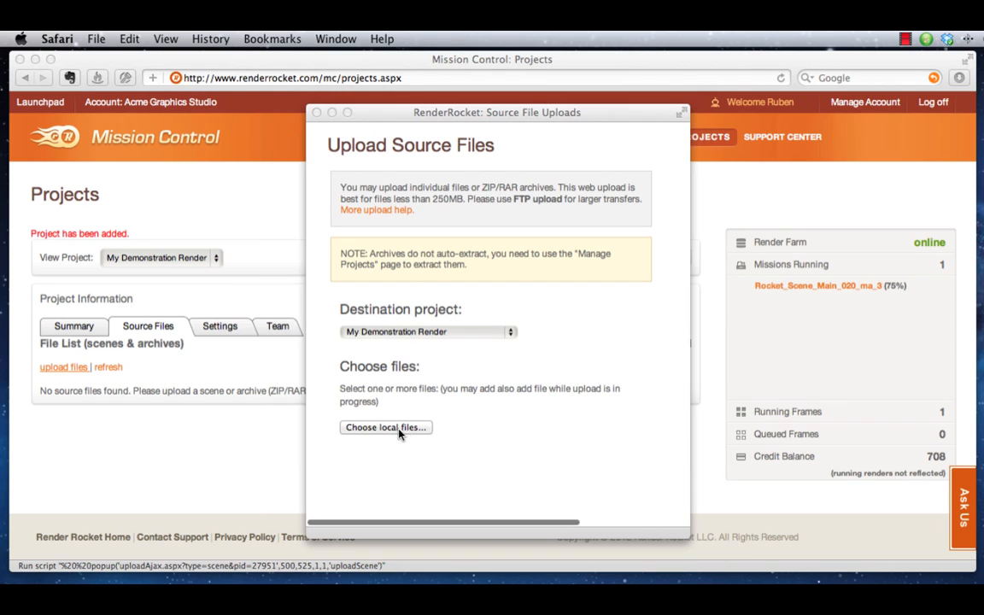
click(397, 428)
click(443, 290)
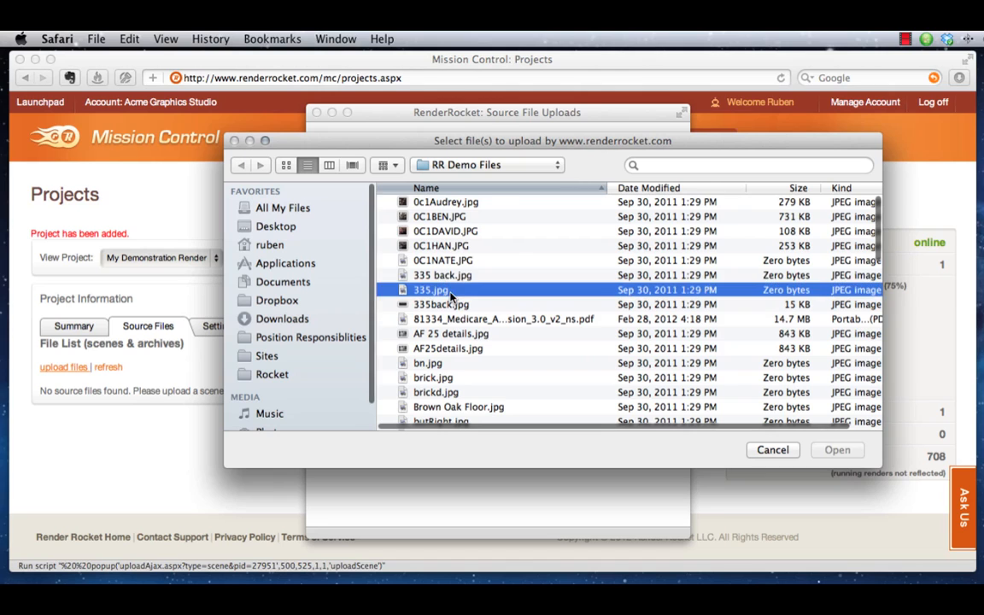
scroll(512, 324, down, 5)
click(407, 304)
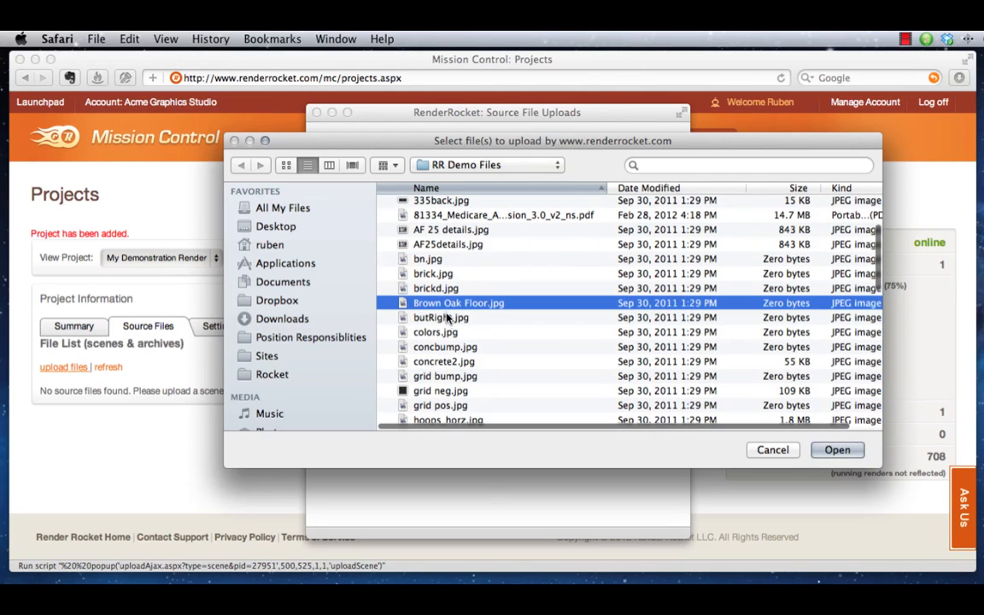
shift+click(427, 317)
scroll(468, 346, down, 10)
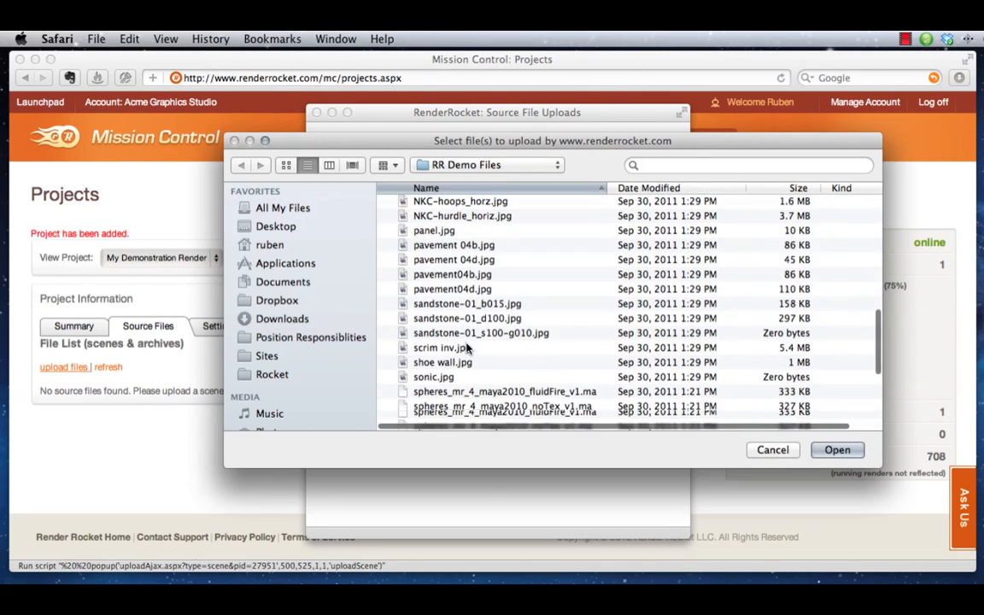
scroll(470, 320, down, 3)
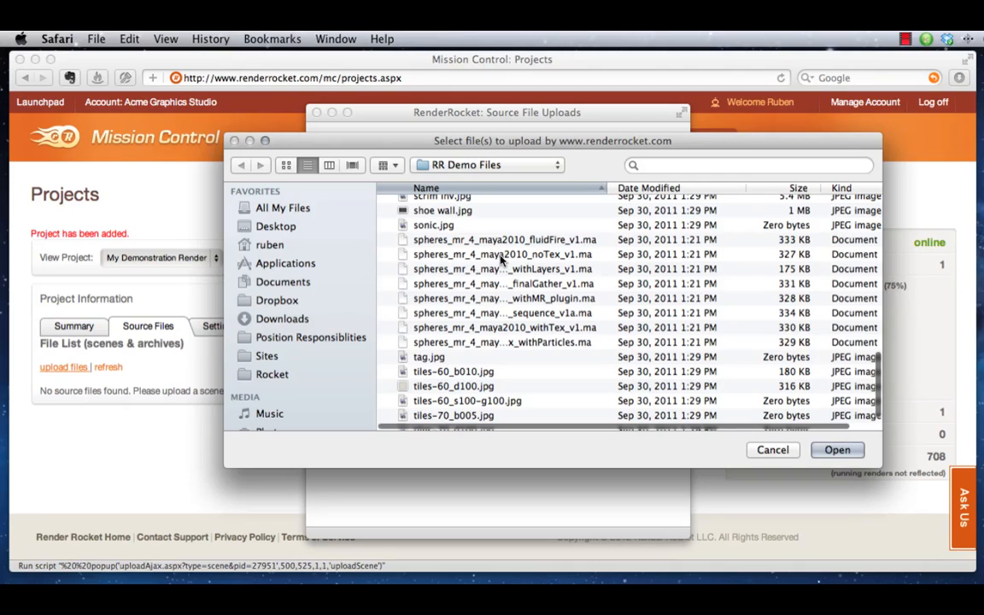
click(505, 241)
click(836, 449)
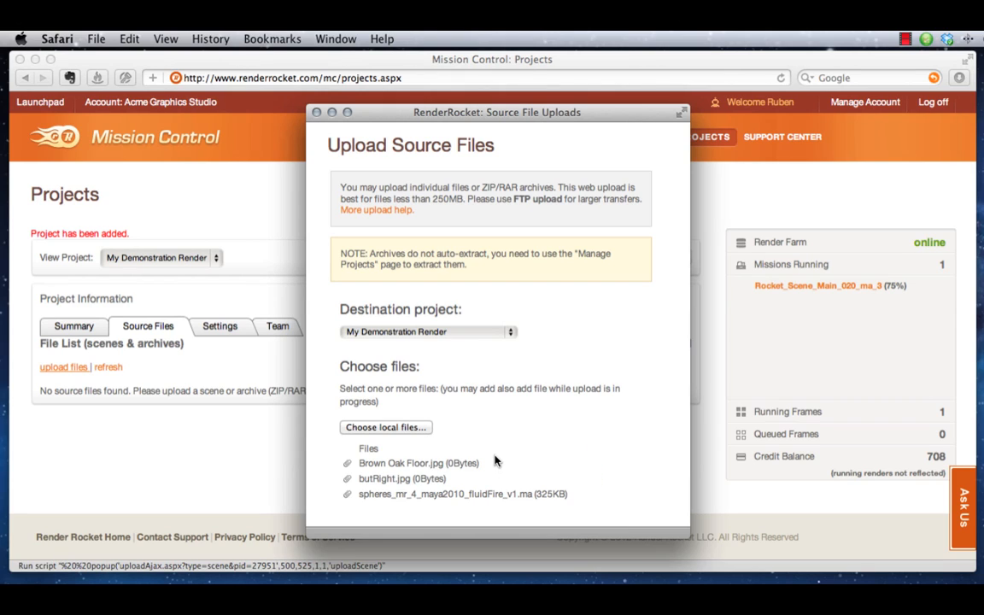
click(315, 114)
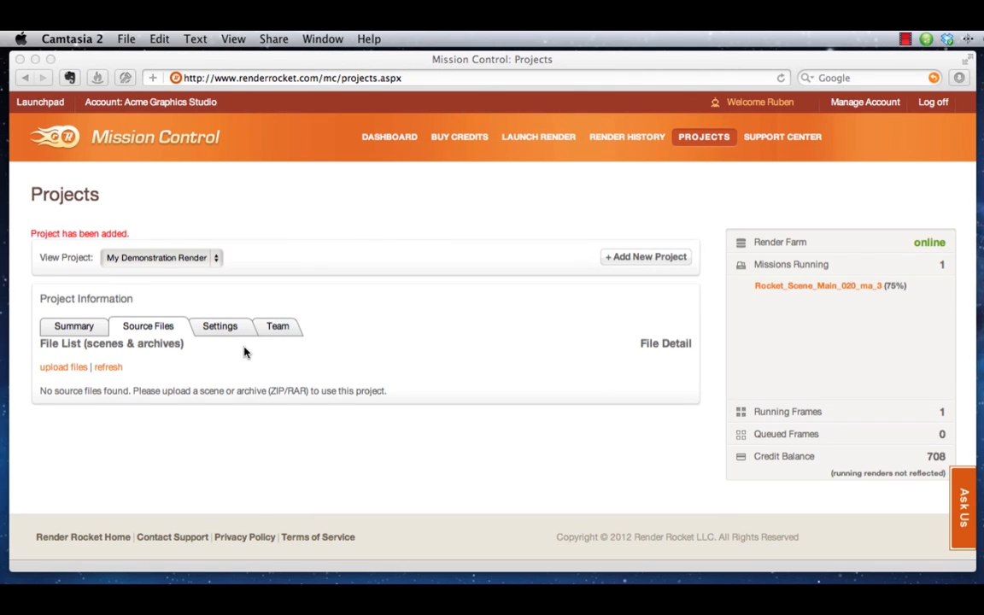
Switch to Transmit and connect to the FTP server ftp.renderrocket.com with the user name rpdemo and the account password
key(super+Tab)
key(super+Tab)
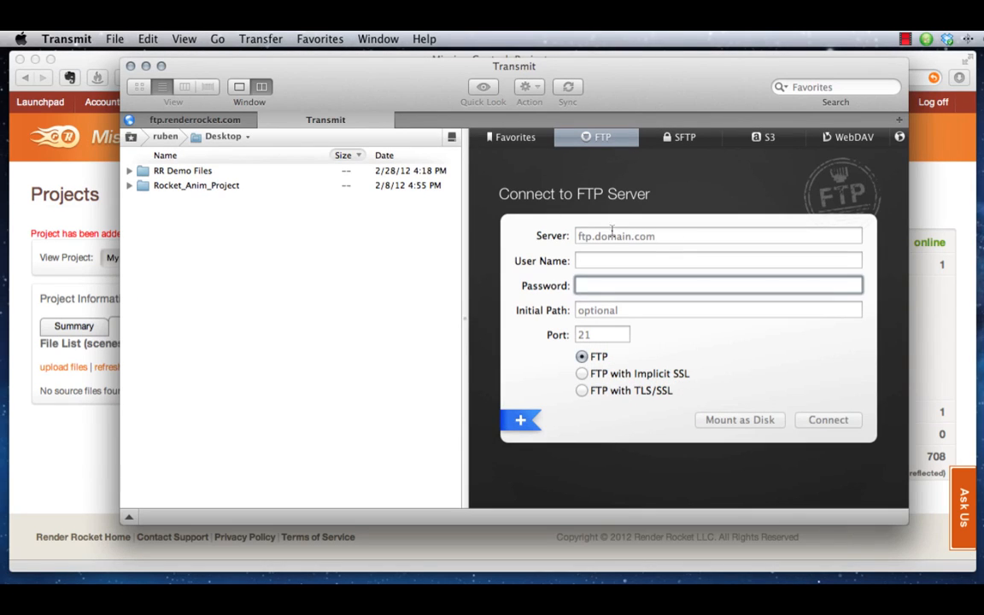
click(612, 234)
text(ftp.render)
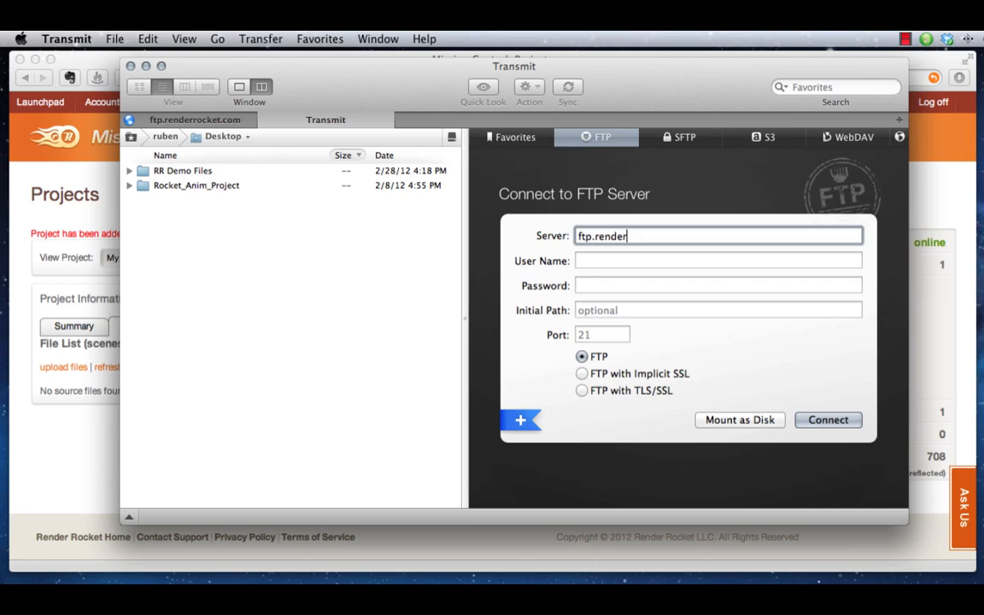
text(rocket.com)
key(Tab)
text(rpd)
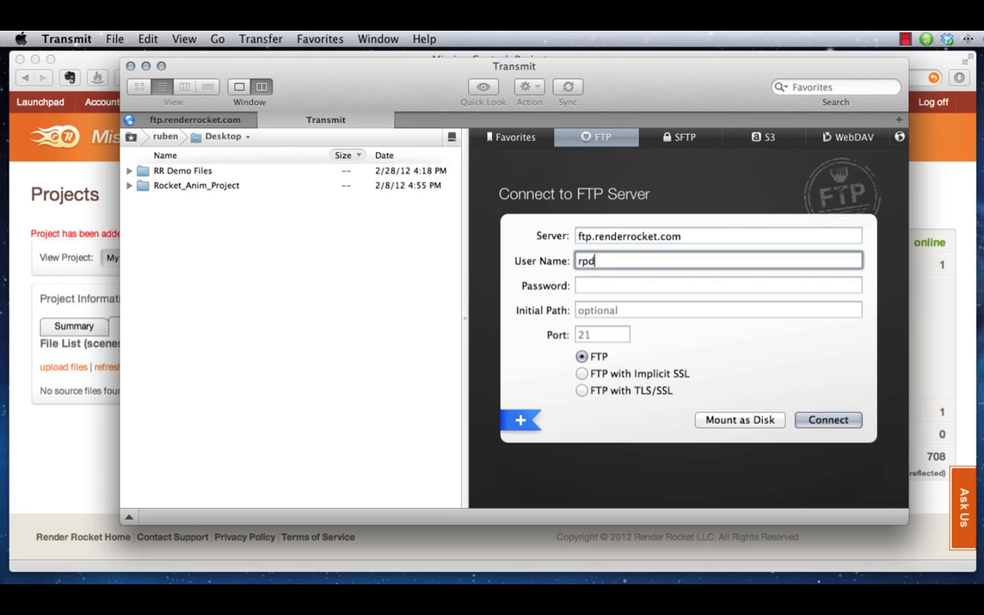
text(emo)
key(Tab)
text(demo)
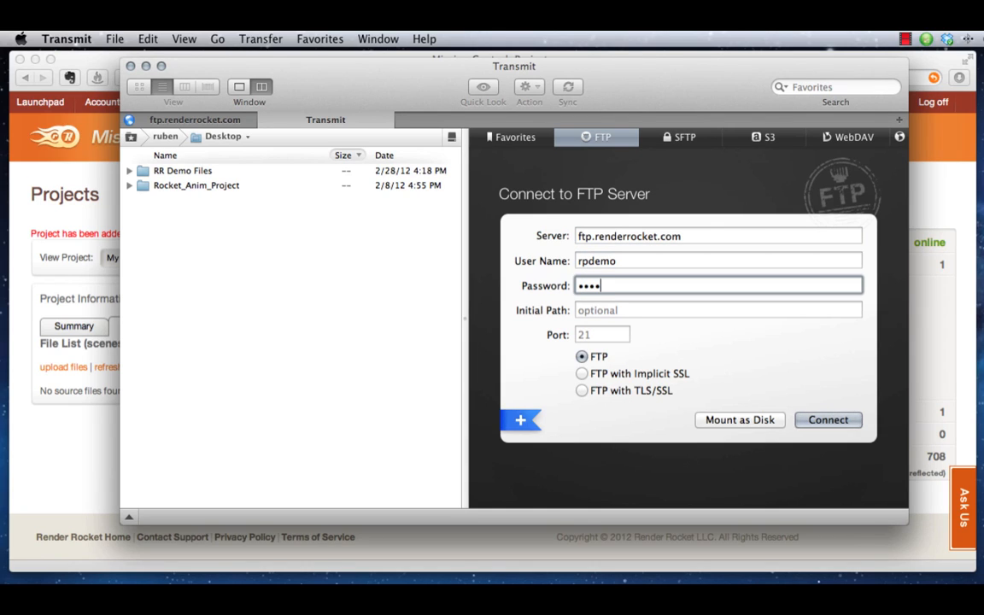
click(827, 419)
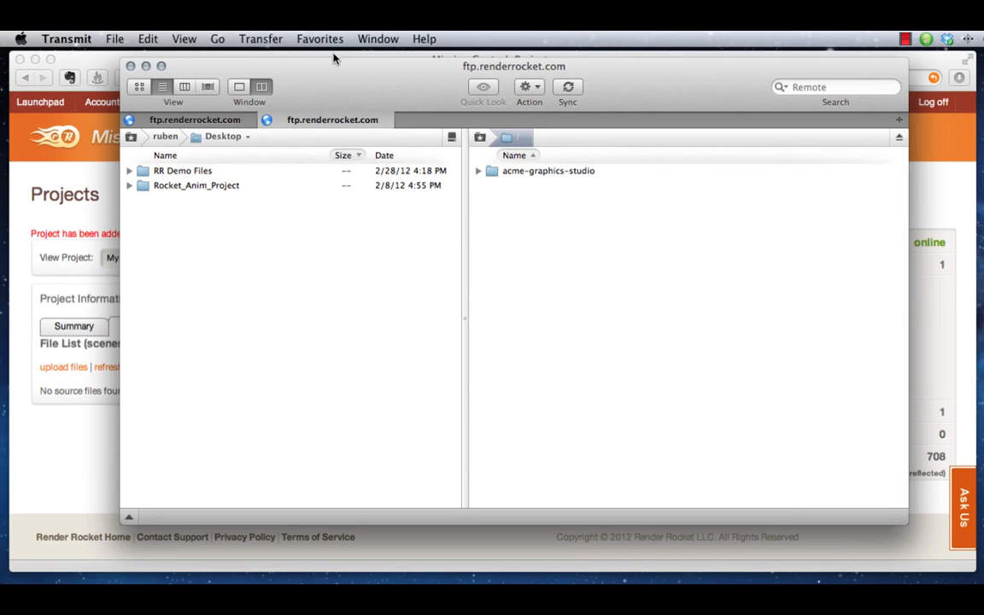
Open the projects folder inside acme-graphics-studio on the FTP server and refresh its listing
double_click(536, 177)
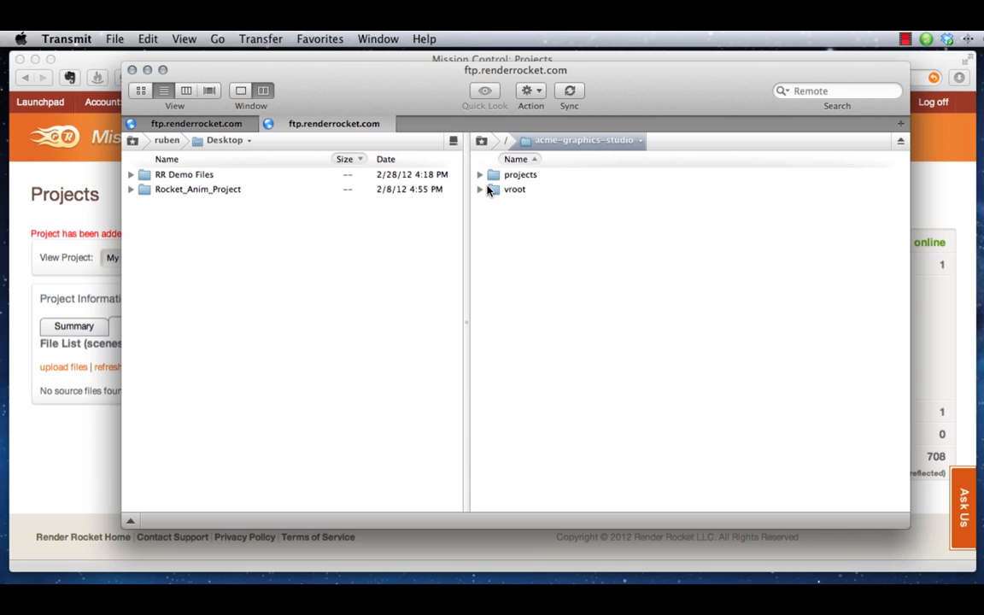
double_click(494, 176)
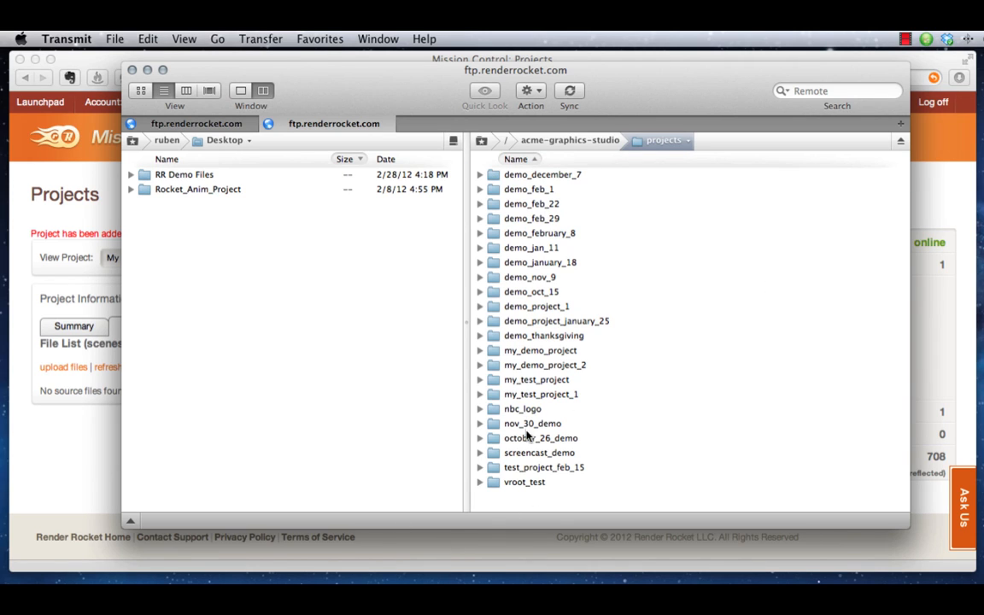
right_click(722, 492)
click(768, 528)
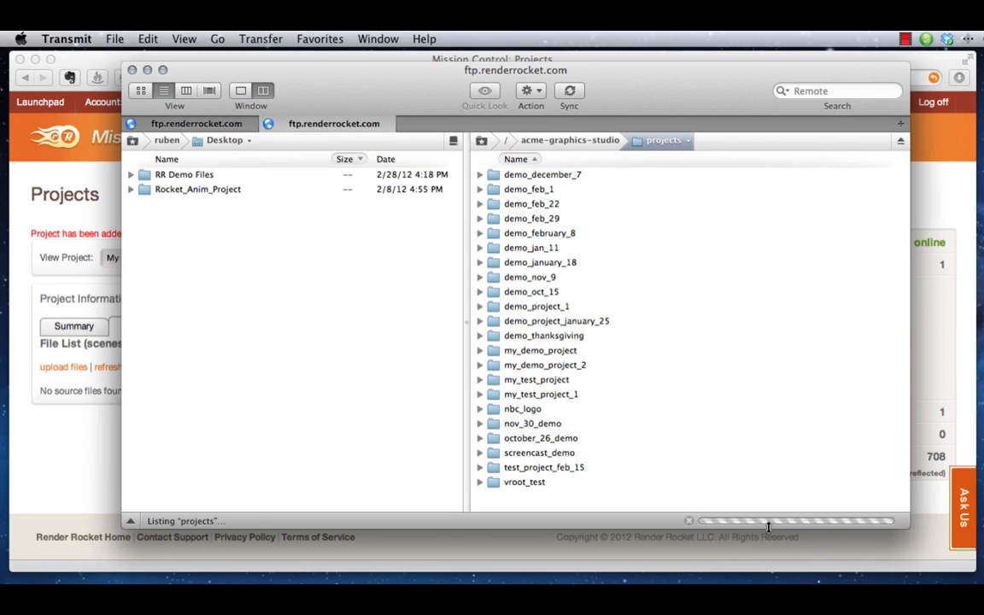
drag(307, 70, 389, 56)
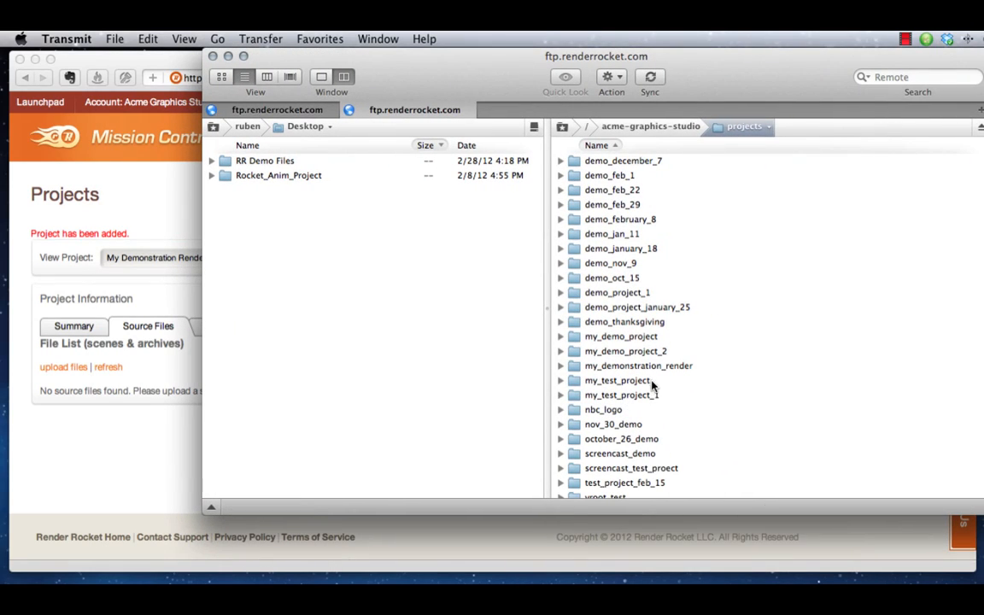
Open the source folder inside my_demonstration_render on the FTP server
double_click(639, 367)
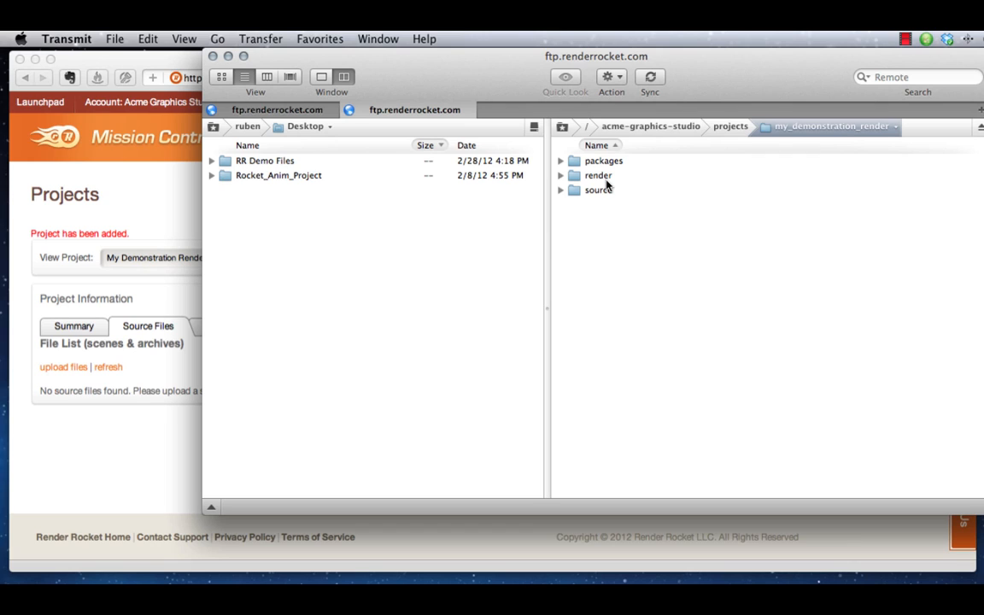
scroll(595, 159, right, 1)
double_click(584, 191)
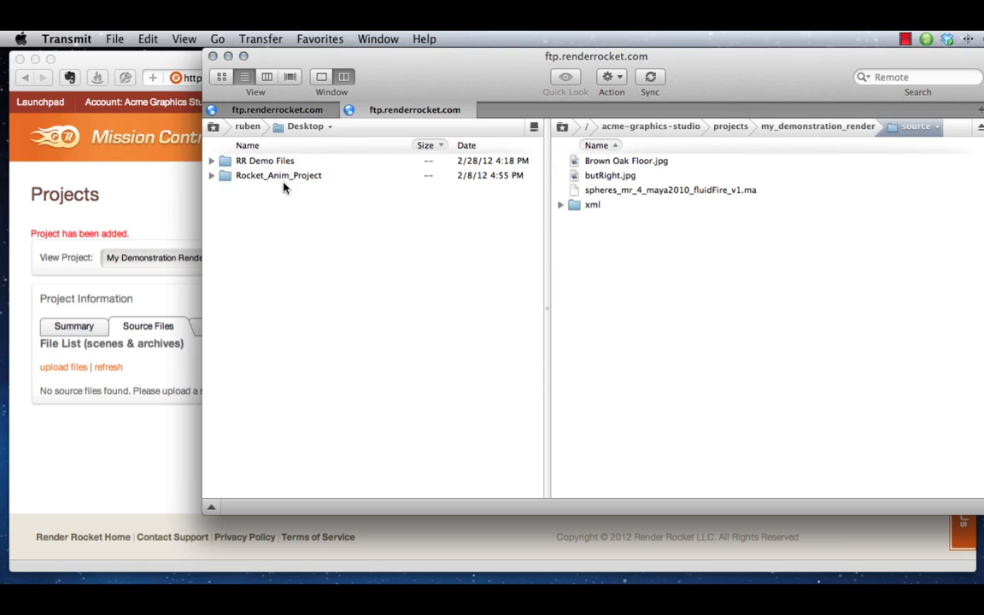
Upload MoonMap2_2500x1250.jpg from the local Rocket_Anim_Project folder to the project's source folder on the server
double_click(255, 175)
click(316, 234)
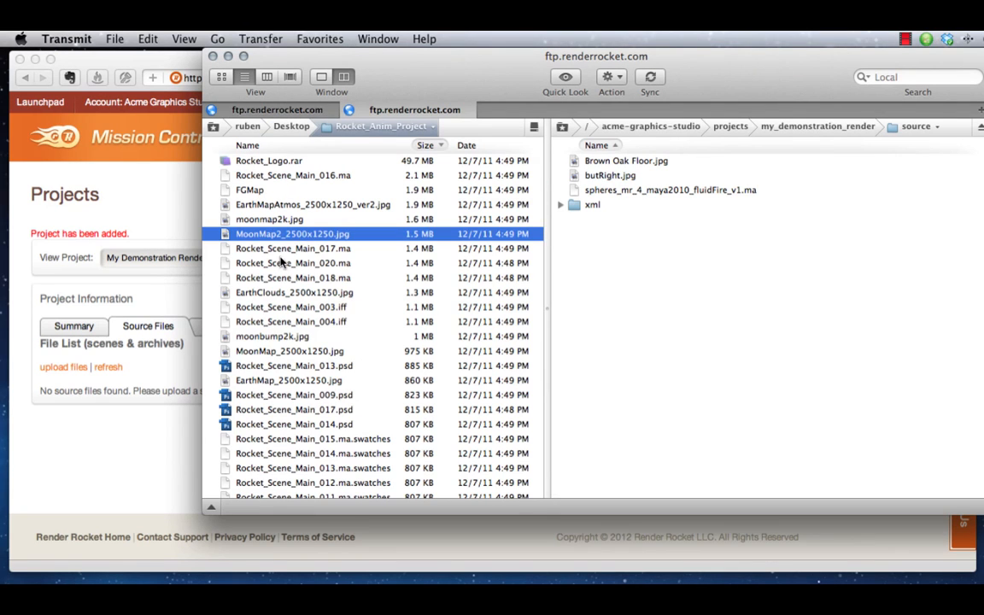
drag(318, 237, 718, 188)
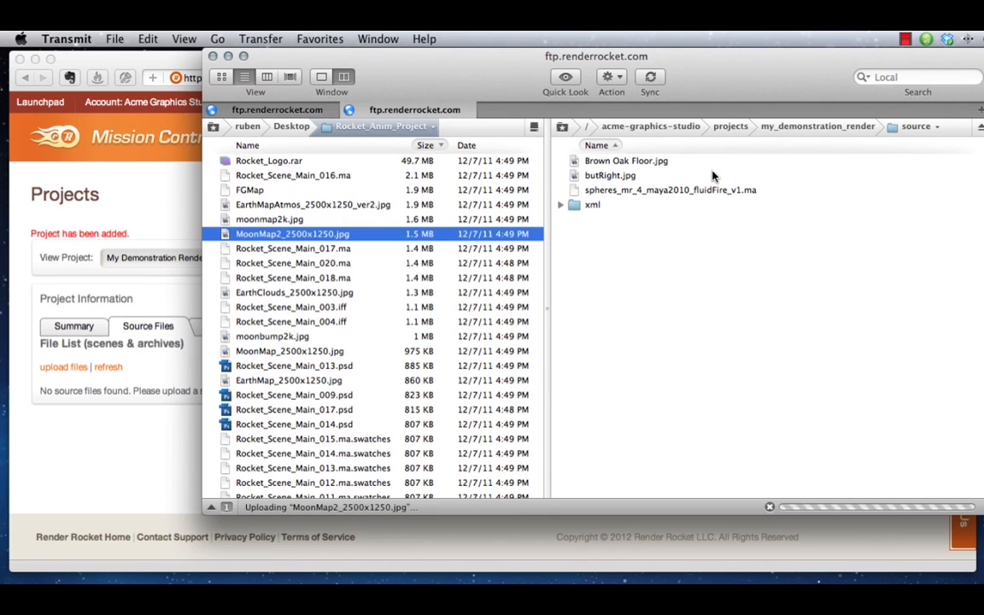
click(299, 221)
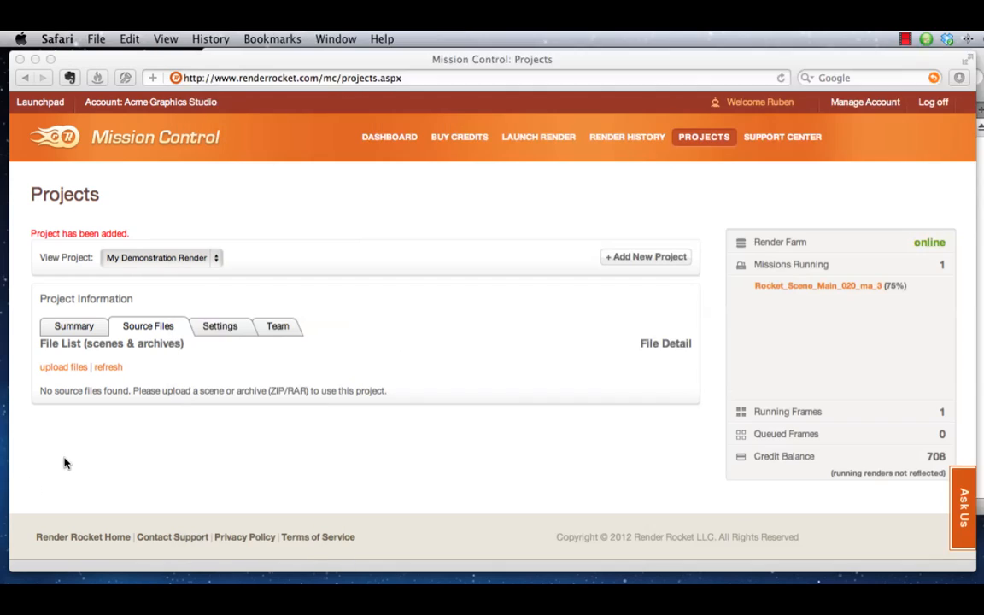
Switch to Mission Control in Safari and display the source files of the Screencast Demo project
click(58, 417)
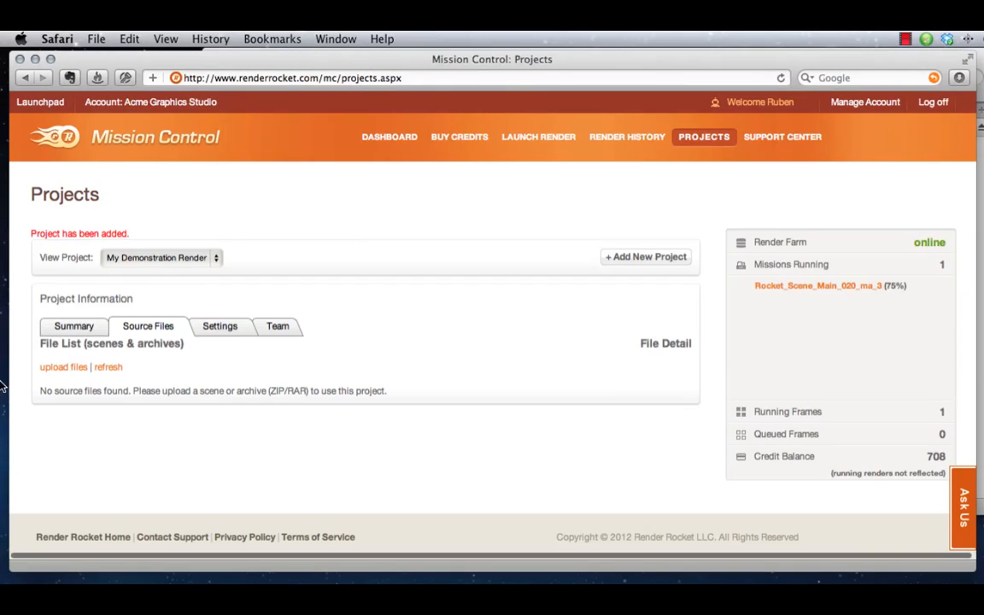
click(202, 258)
click(142, 352)
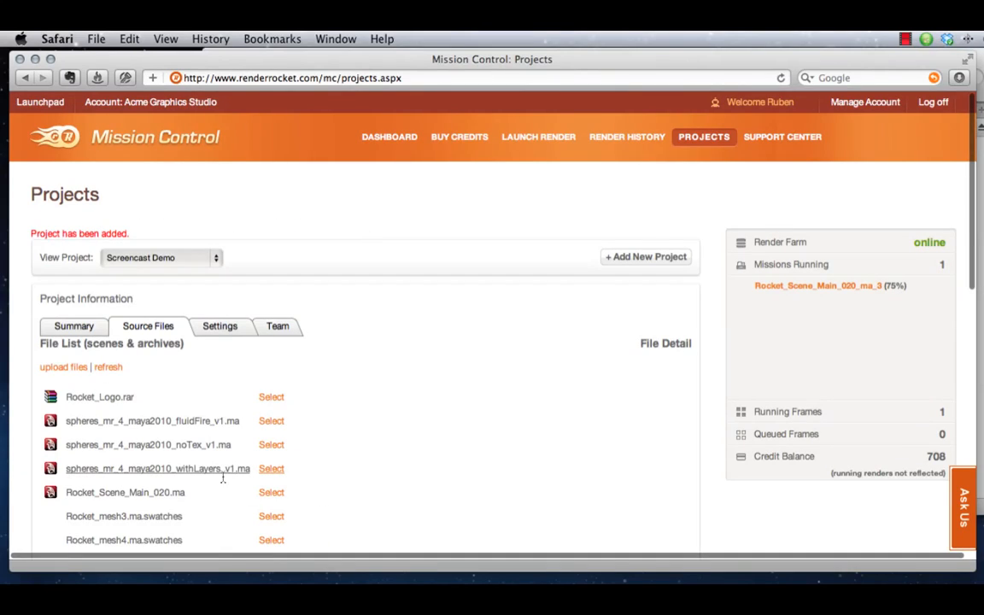
click(189, 259)
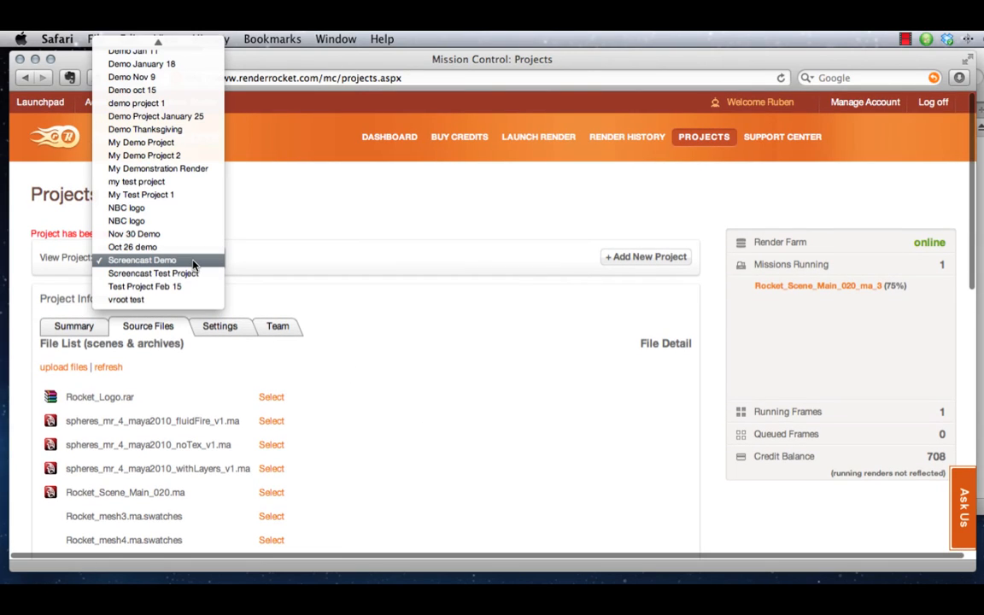
click(194, 261)
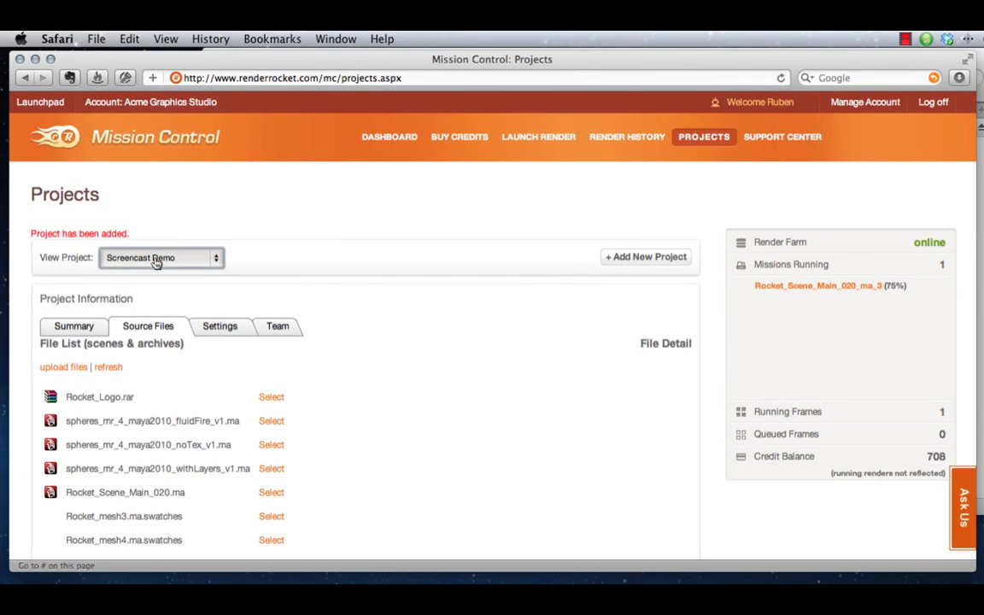
scroll(397, 453, down, 3)
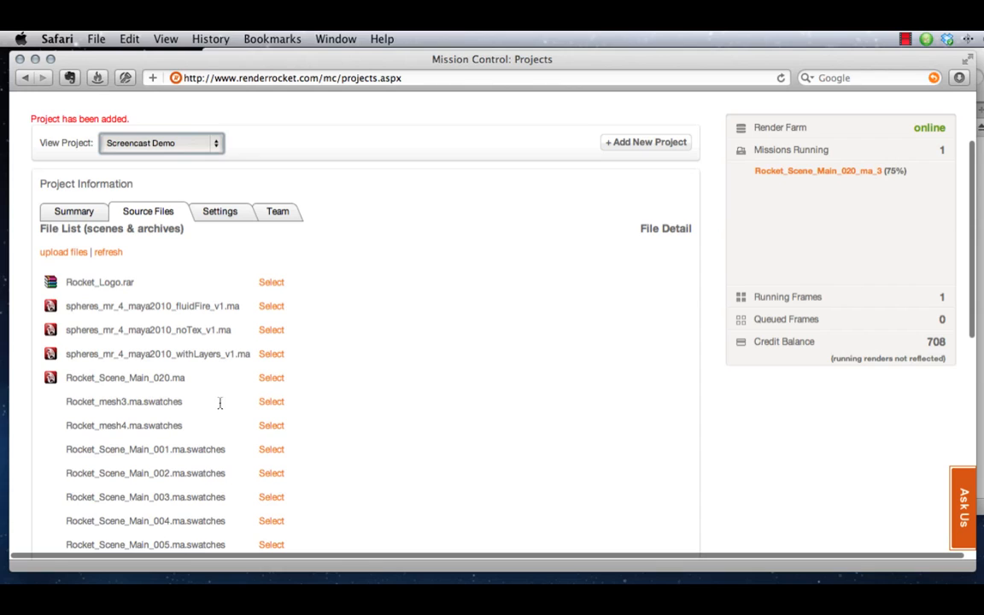
scroll(74, 279, down, 1)
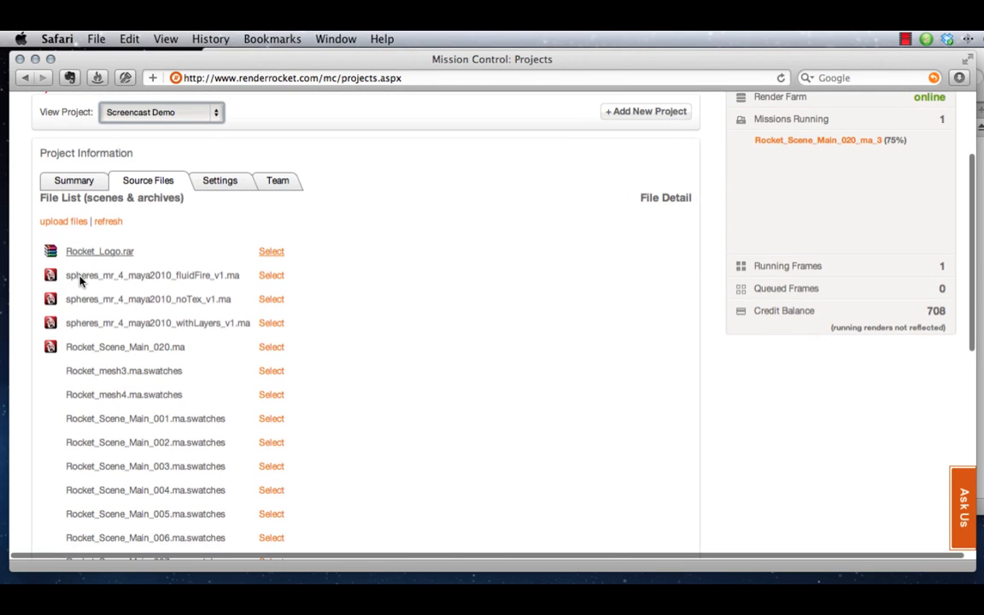
Extract the Rocket_Logo.rar archive in the project's source files, refresh the file list and look through it
click(91, 252)
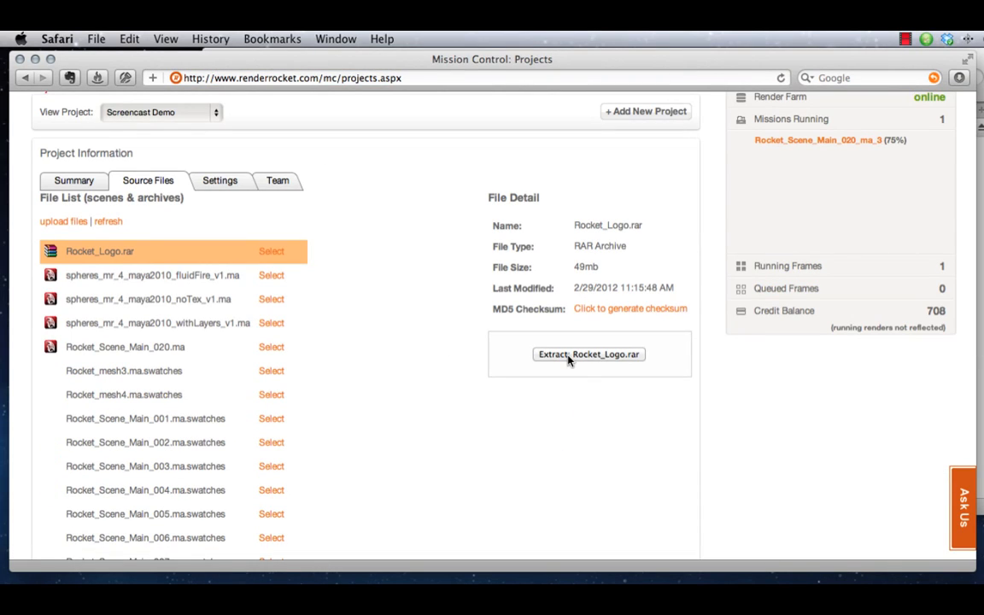
click(569, 360)
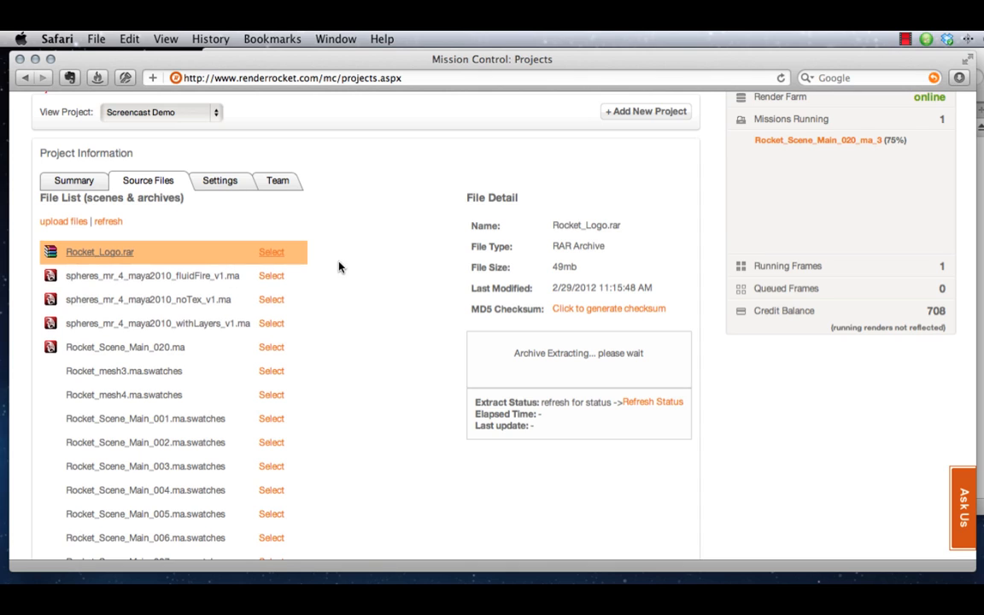
click(99, 222)
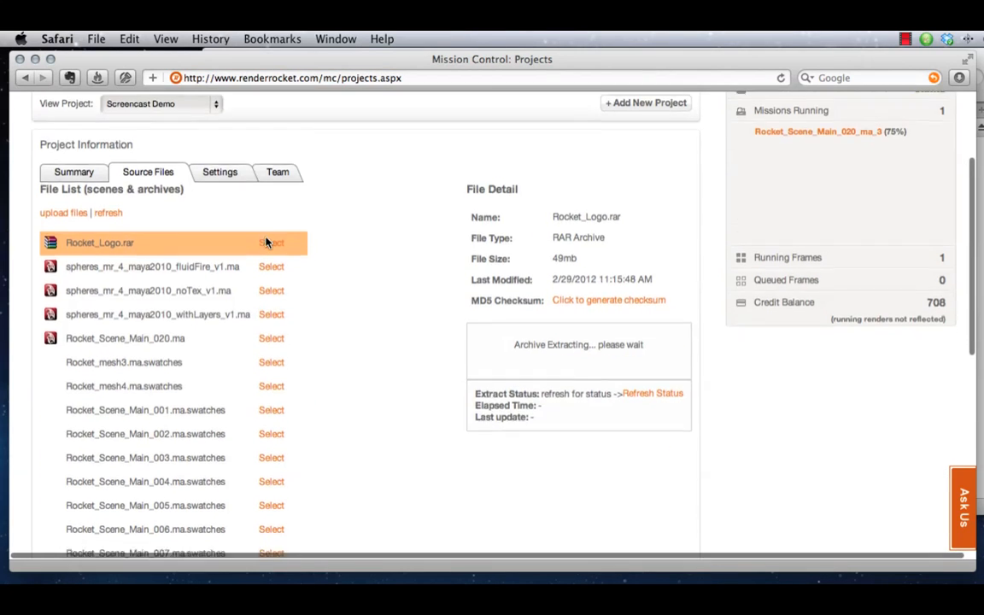
scroll(266, 243, down, 10)
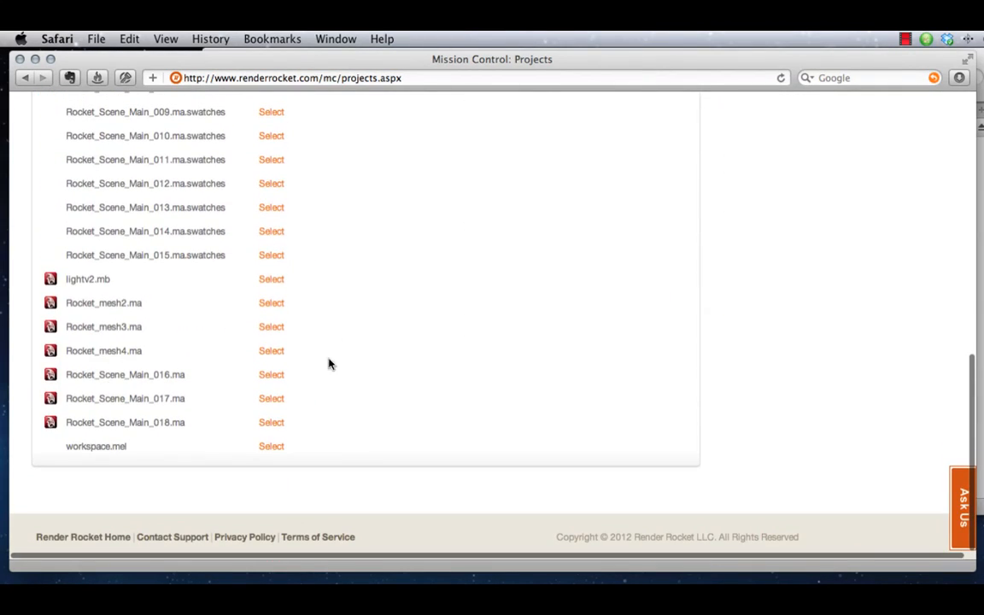
scroll(376, 389, up, 15)
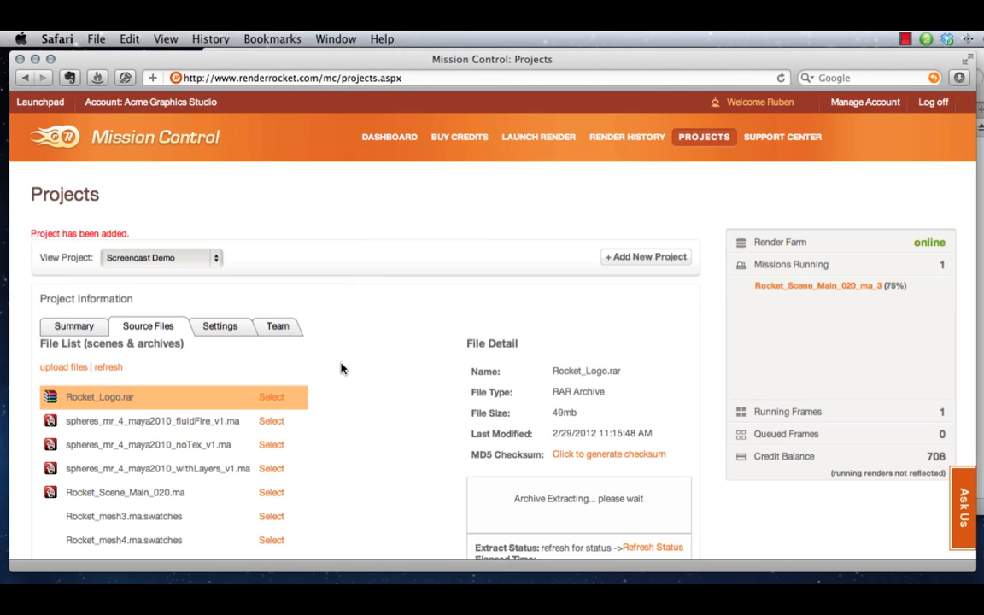
Start a render launch with renderer Maya: Mental Ray, source project Screencast Demo and scene file Rocket_Scene_Main_020.ma
click(539, 140)
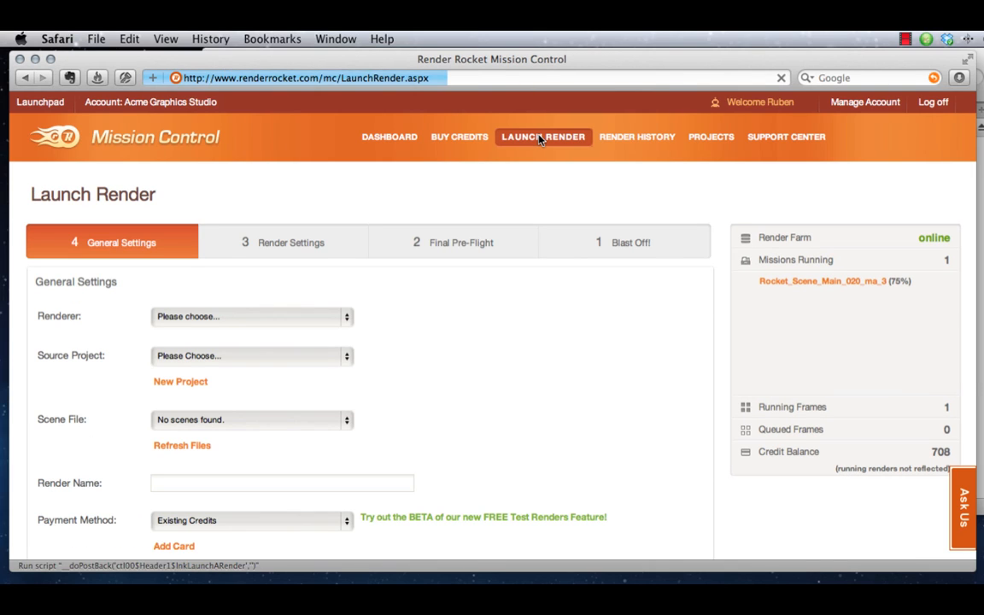
click(239, 317)
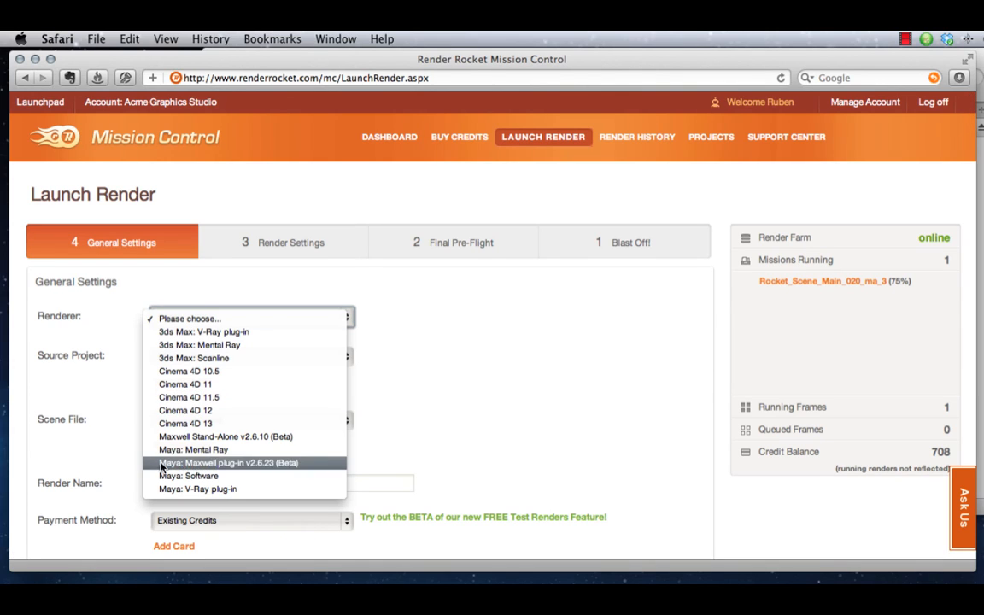
click(227, 453)
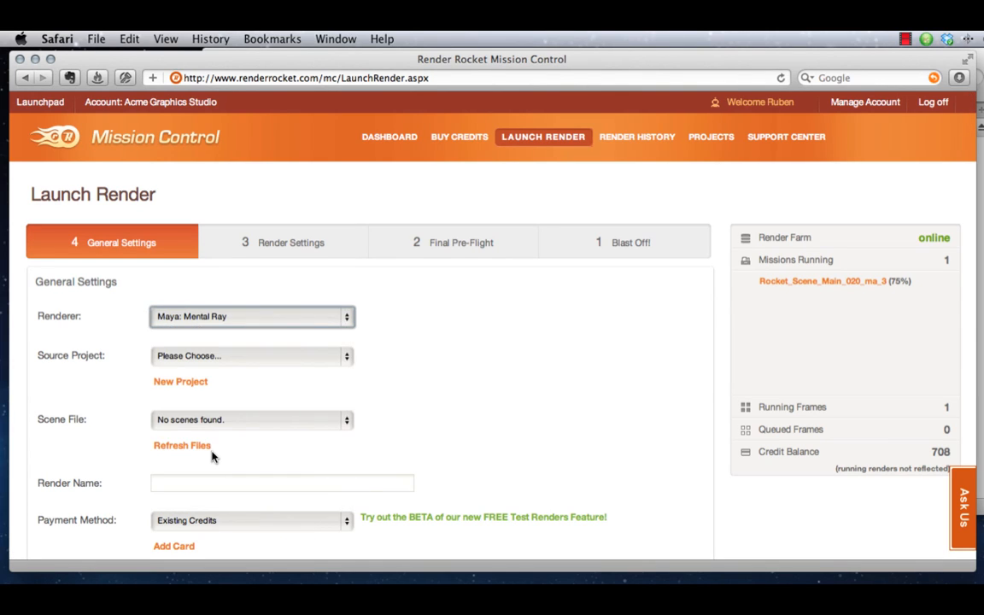
click(286, 359)
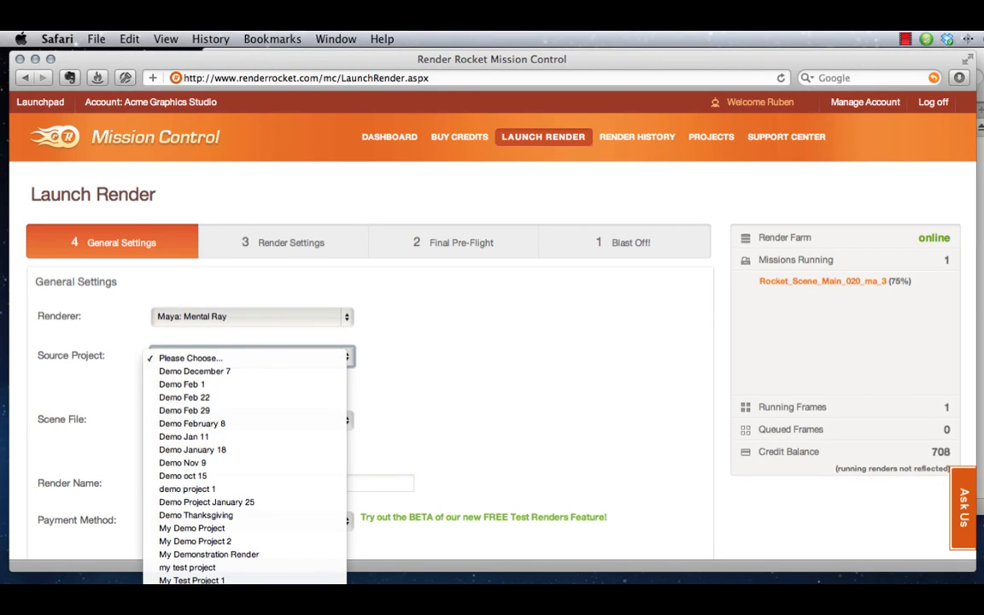
click(206, 600)
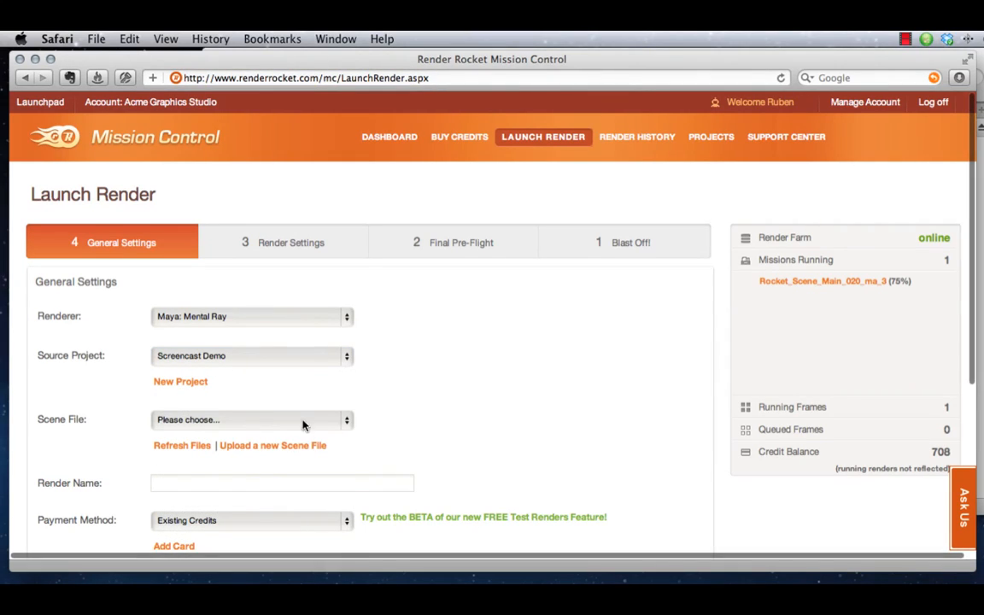
click(305, 421)
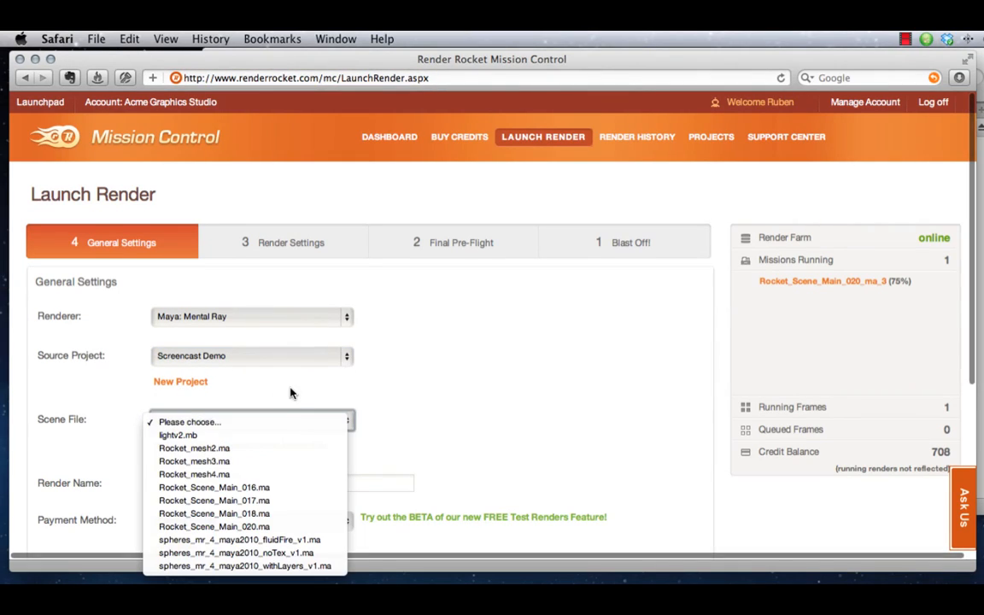
click(219, 527)
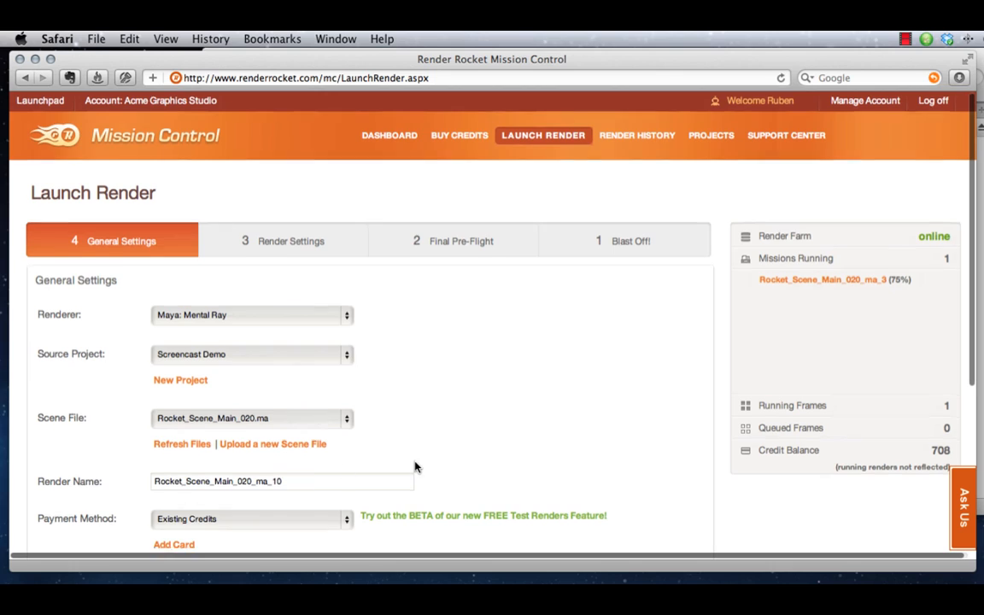
Review the available payment methods for the render and keep Existing Credits
scroll(415, 465, down, 1)
scroll(318, 501, down, 1)
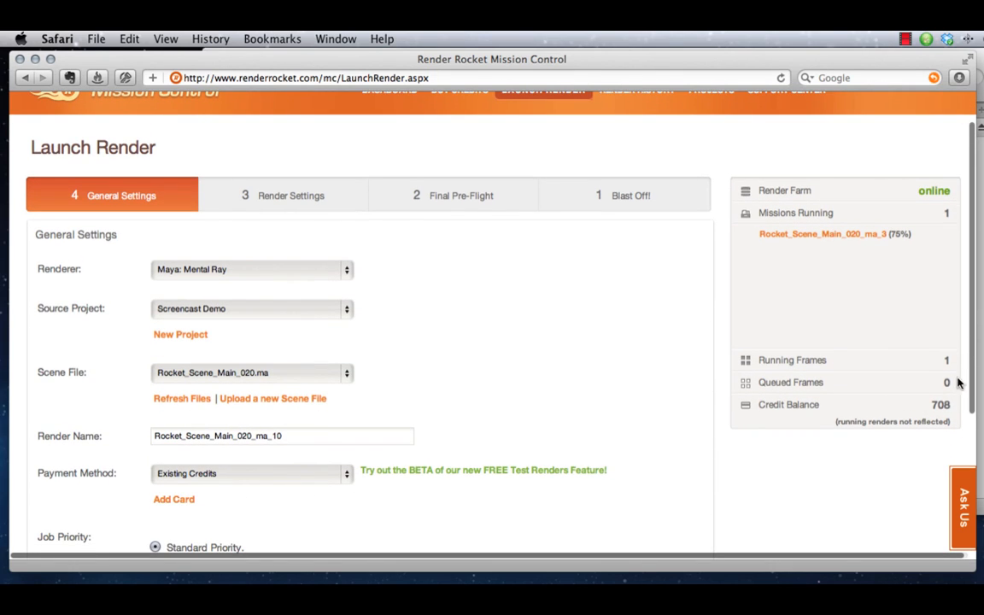
click(332, 473)
click(278, 475)
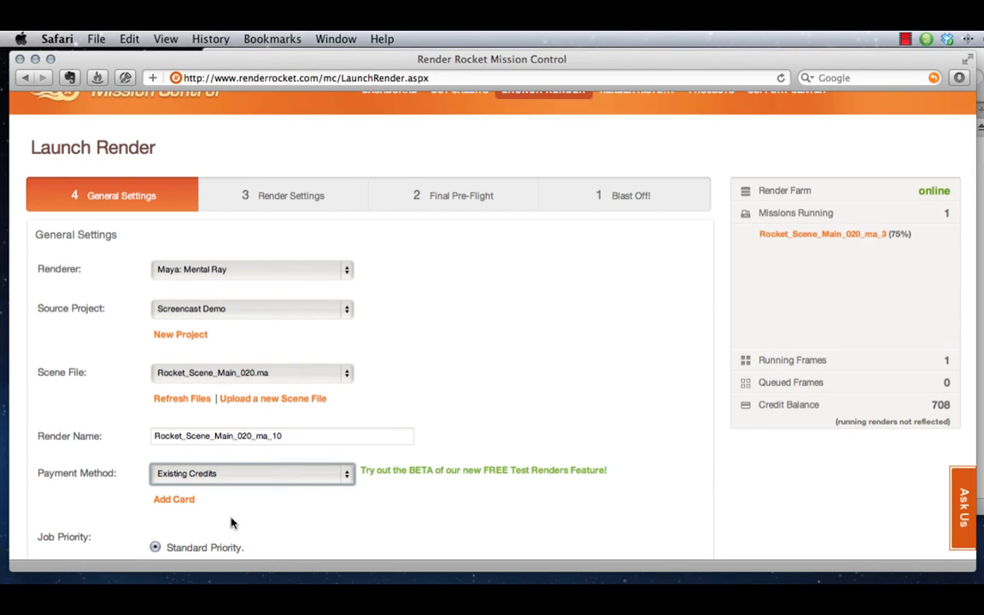
click(315, 475)
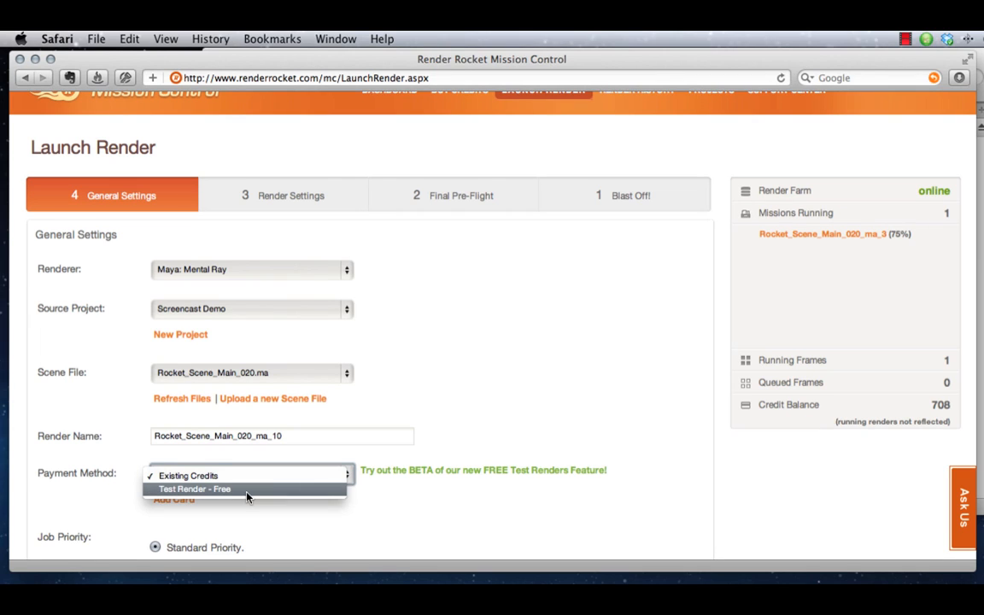
click(469, 450)
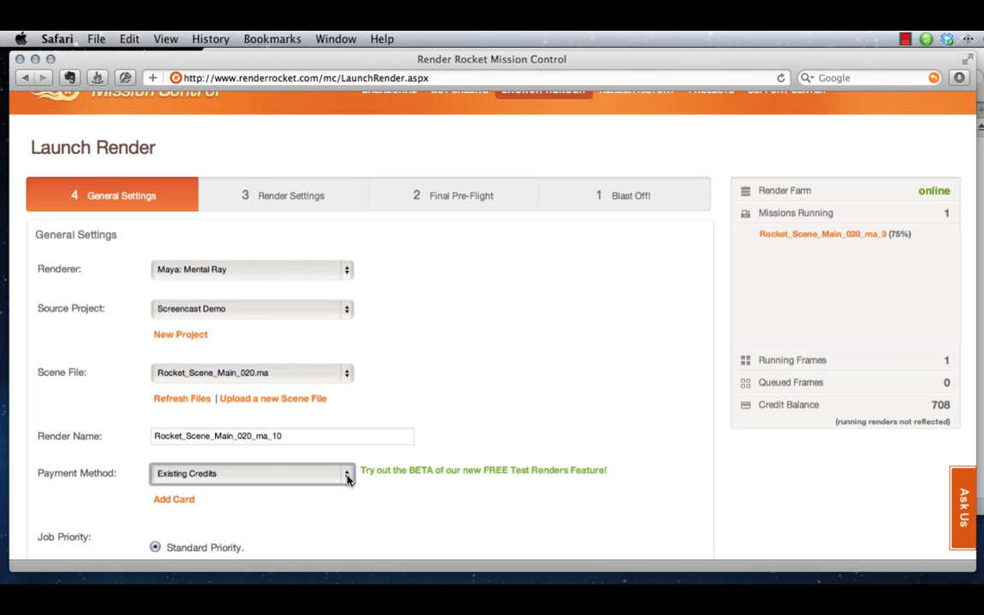
click(379, 500)
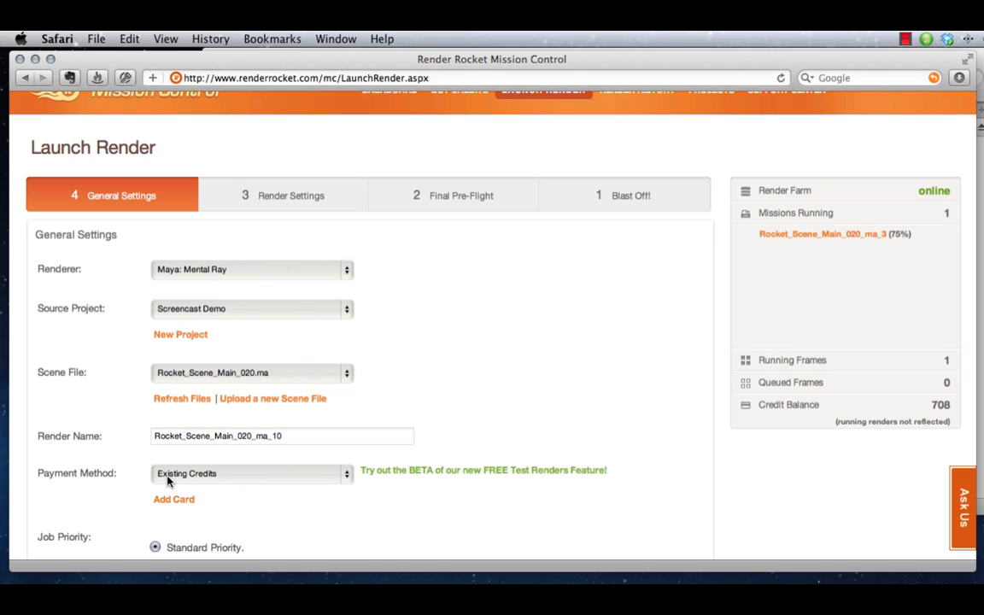
Keep Standard Priority for the job and proceed to the render settings
scroll(554, 501, down, 5)
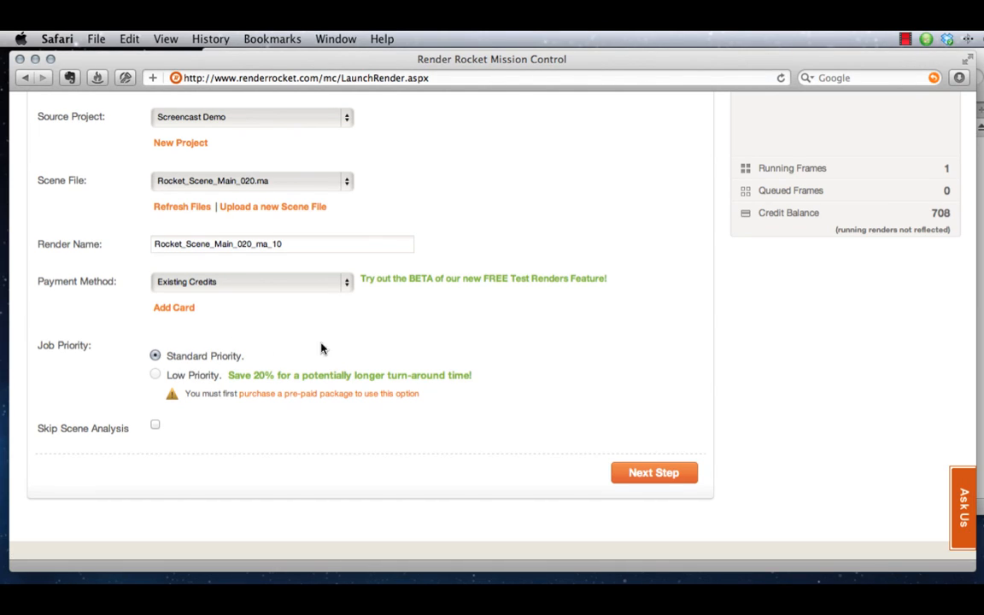
drag(341, 345, 369, 448)
click(369, 448)
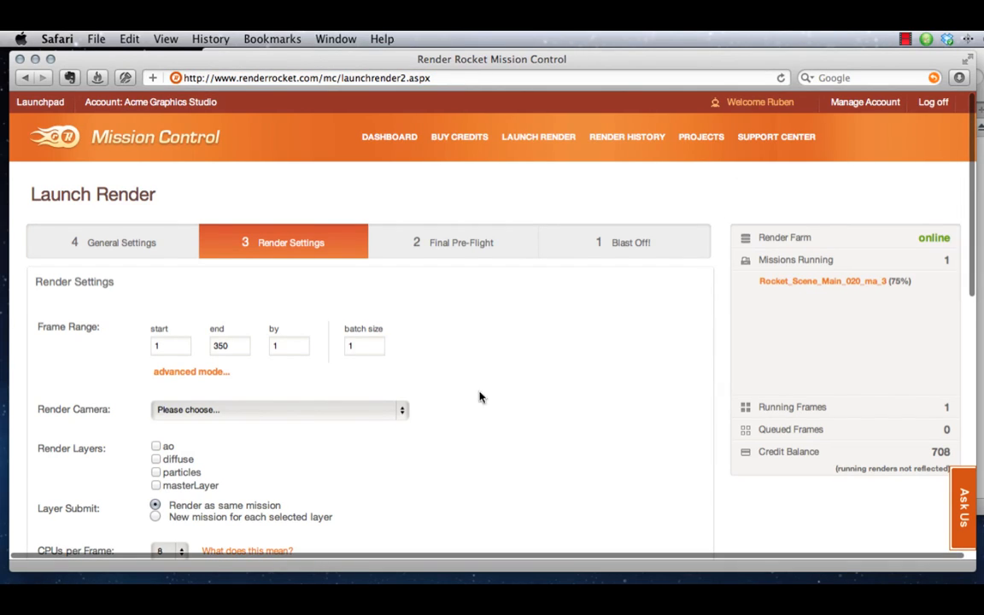
Set the frame range to end at frame 50 and render every 10 frames
scroll(501, 390, down, 1)
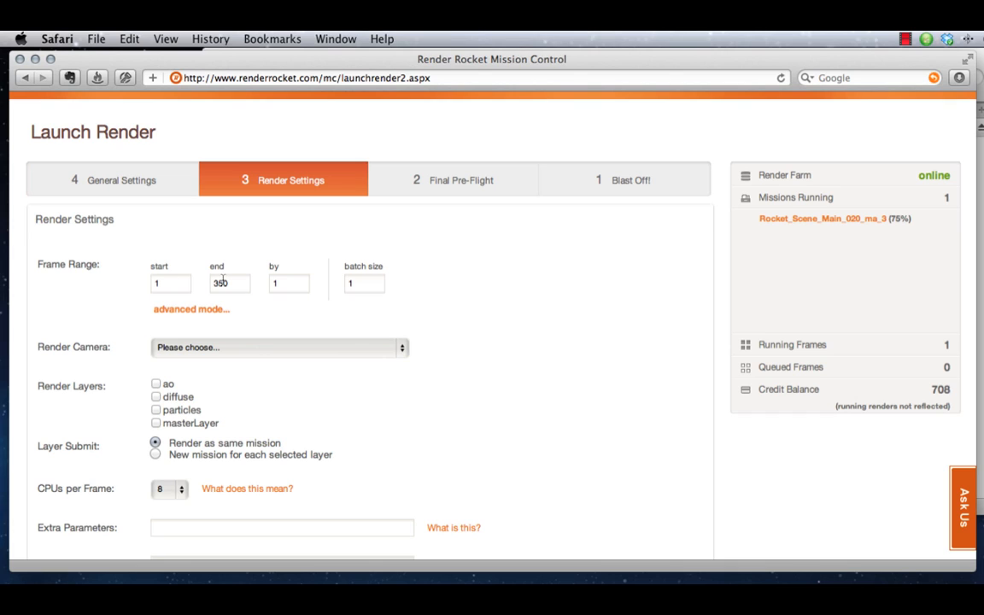
click(289, 284)
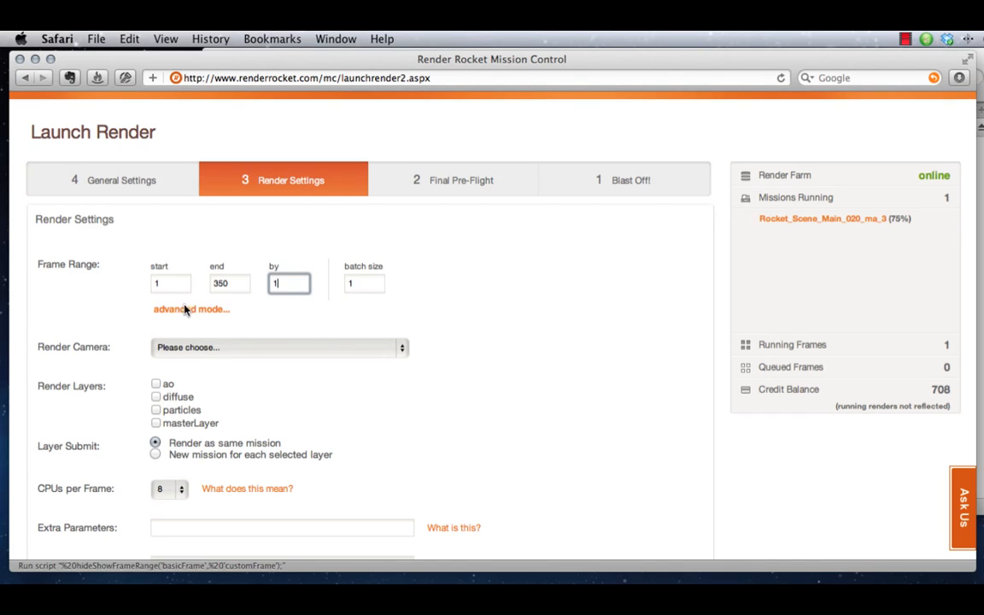
double_click(220, 283)
text(50)
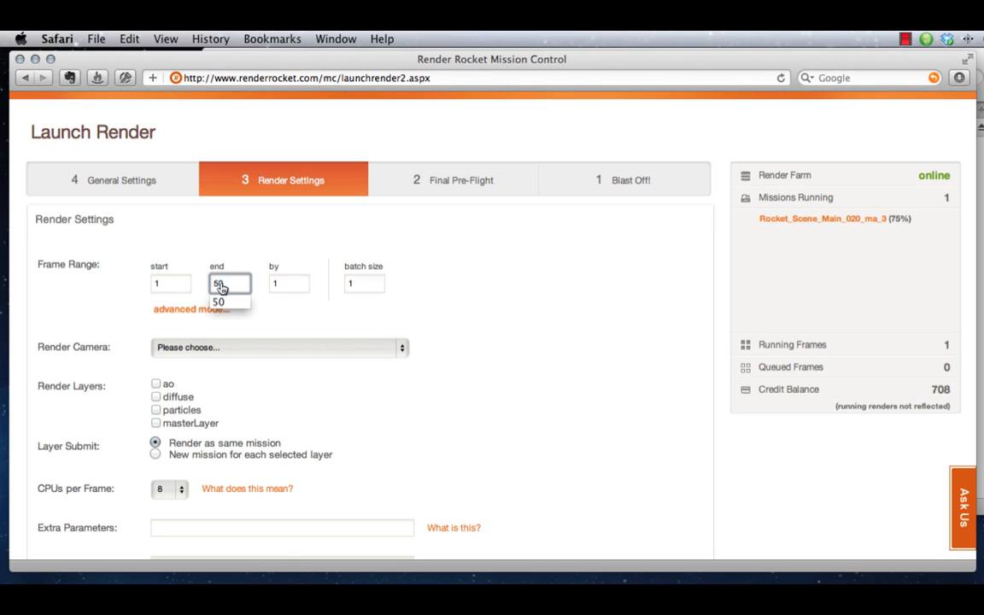
click(329, 316)
click(297, 287)
text(1)
key(BackSpace)
text(0)
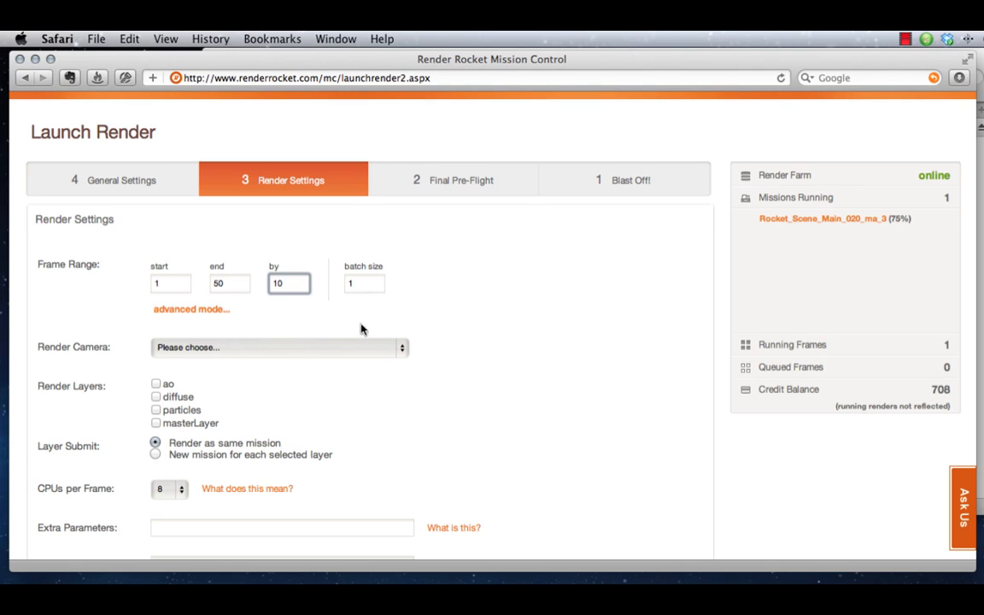
click(476, 326)
click(202, 318)
click(227, 276)
text(1)
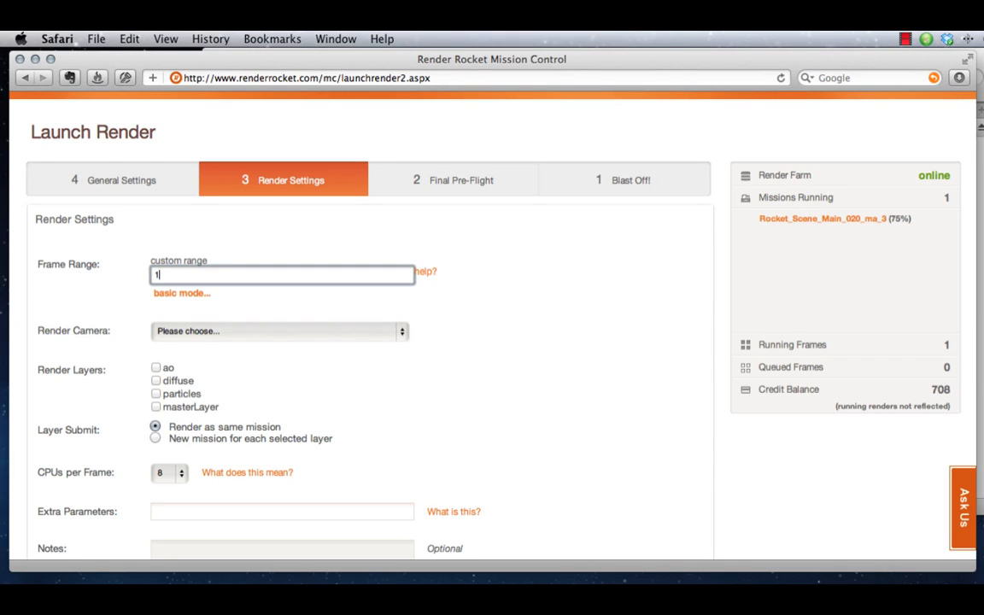
text( 4-9 79)
drag(256, 272, 75, 260)
key(BackSpace)
click(171, 293)
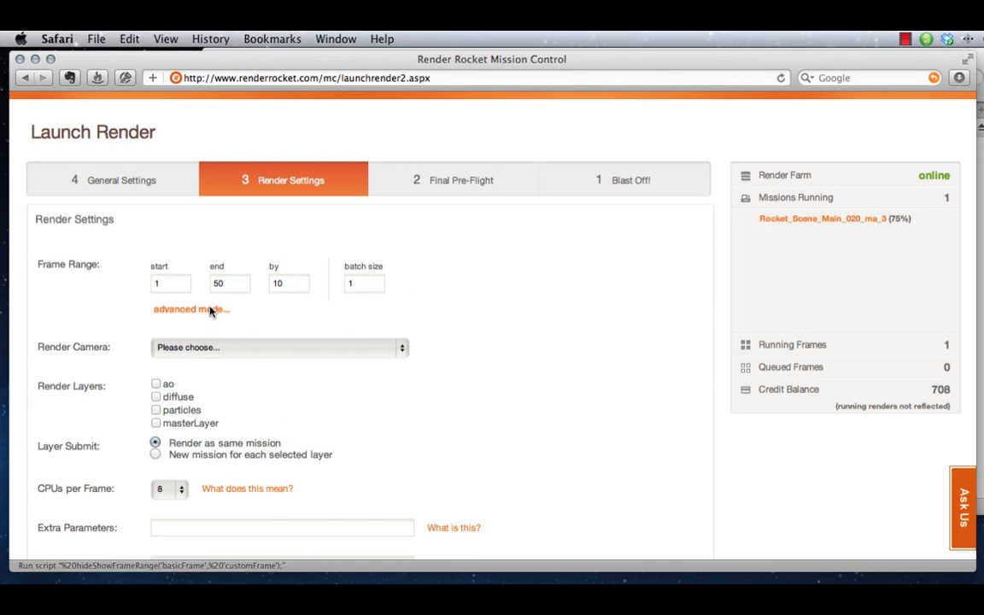
Set the frame increment to 1 and choose cameraShape1 as the render camera
double_click(277, 284)
text(1)
click(205, 348)
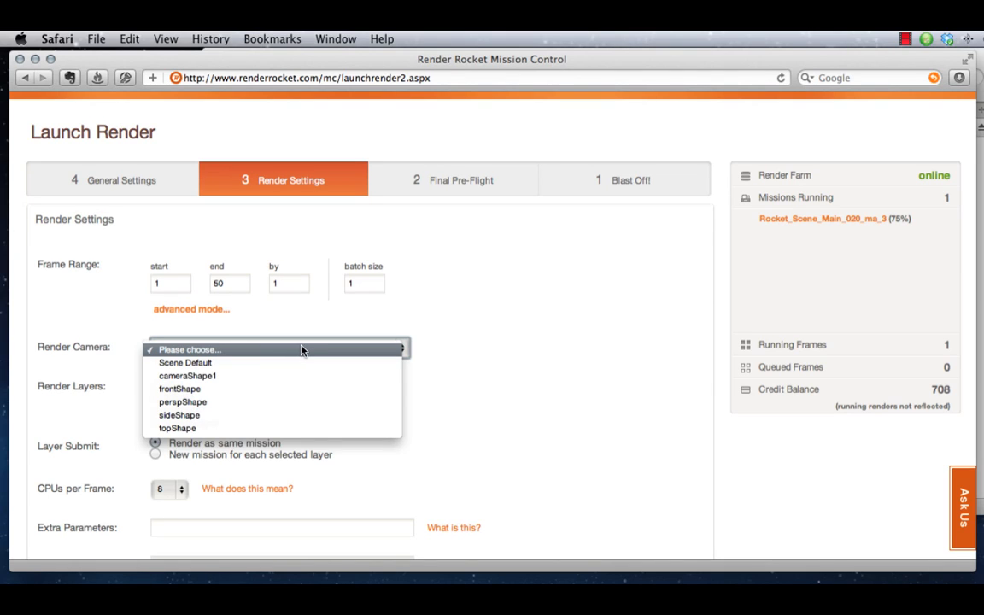
click(175, 377)
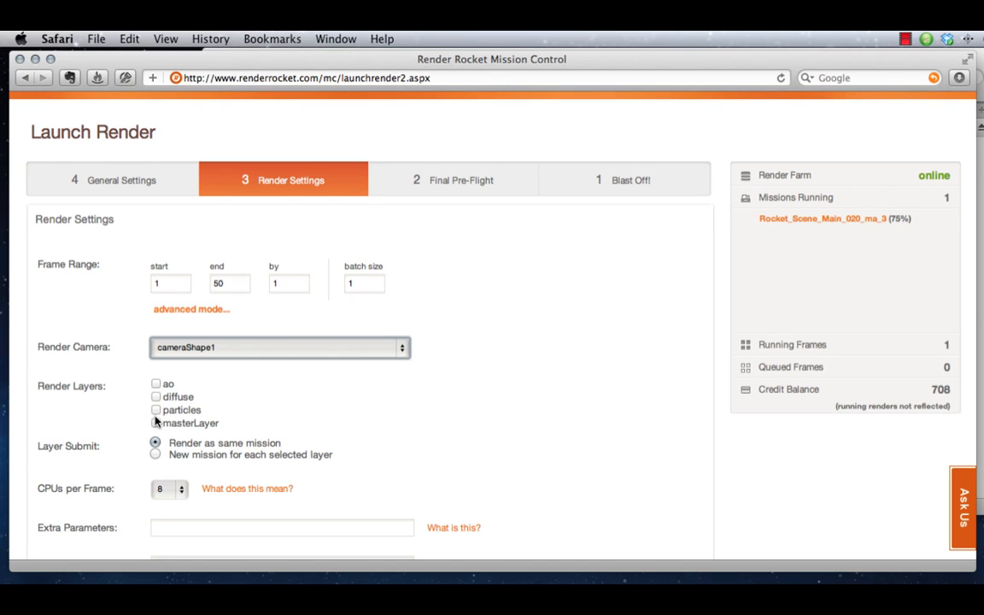
Enable the ao, diffuse, particles and masterLayer render layers and keep them submitted as the same mission
click(155, 423)
click(156, 398)
click(157, 411)
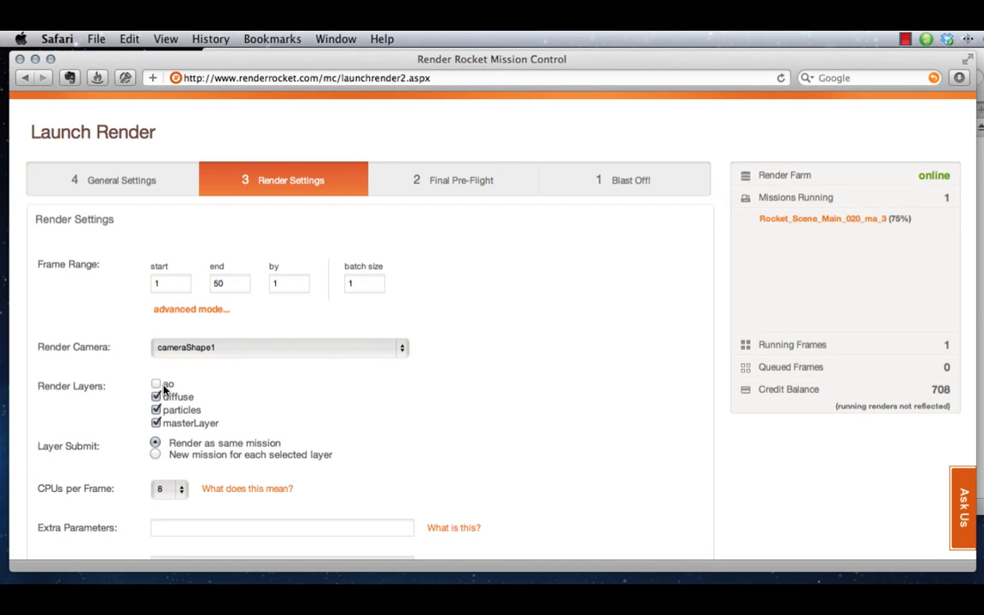
click(156, 397)
click(155, 411)
click(155, 423)
click(158, 423)
click(155, 410)
click(156, 398)
click(156, 383)
click(189, 411)
click(160, 411)
click(156, 454)
click(156, 444)
Review the CPUs per Frame choices and keep 8
scroll(111, 496, down, 1)
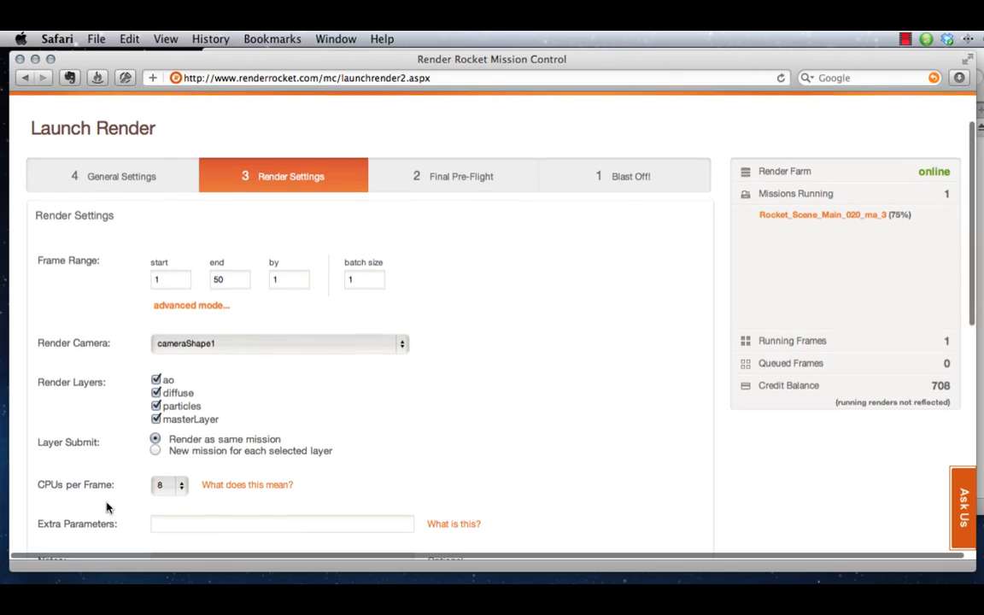
click(173, 487)
click(171, 487)
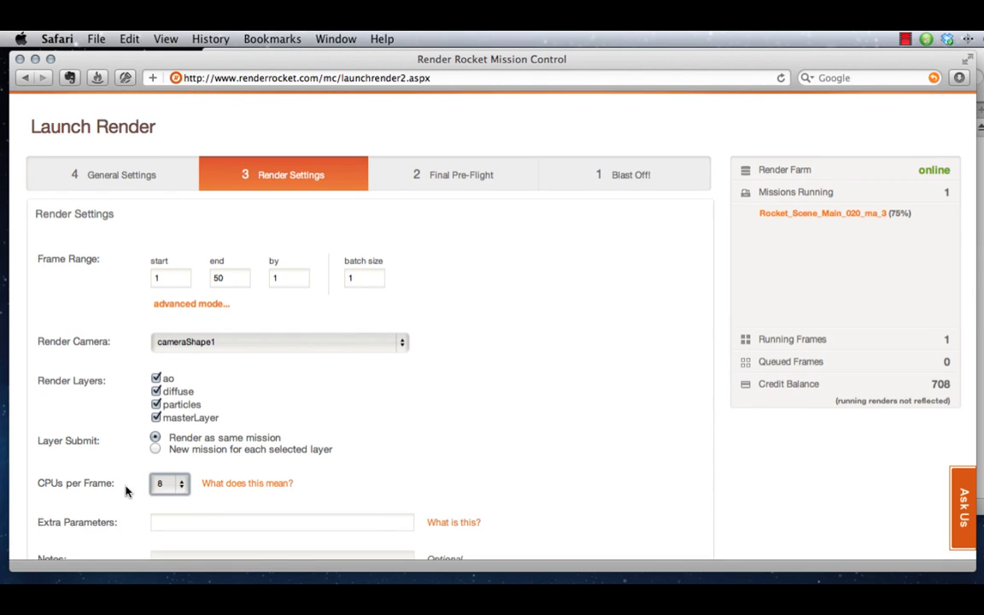
scroll(115, 494, down, 3)
scroll(116, 494, down, 1)
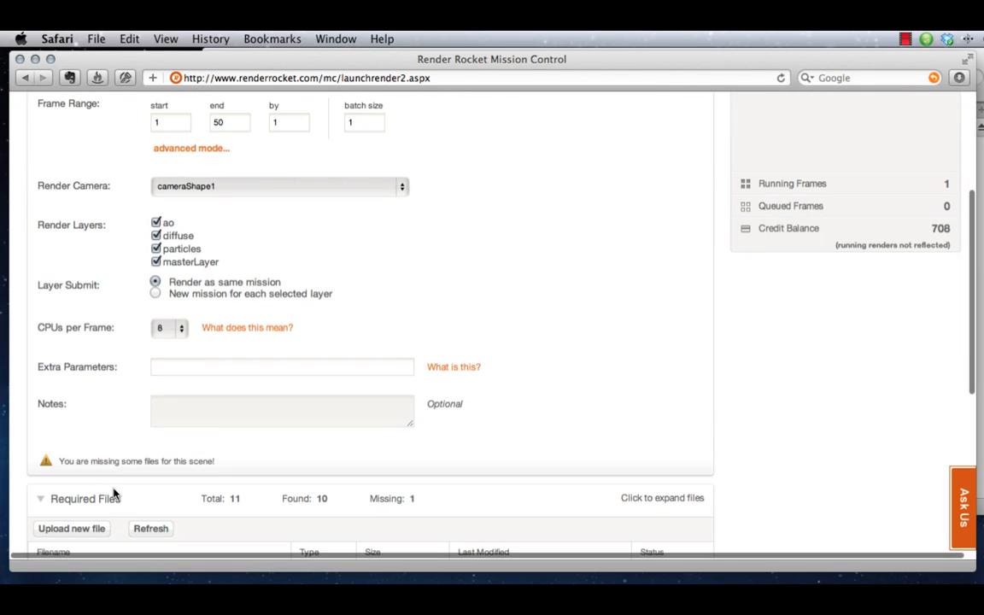
scroll(49, 407, right, 1)
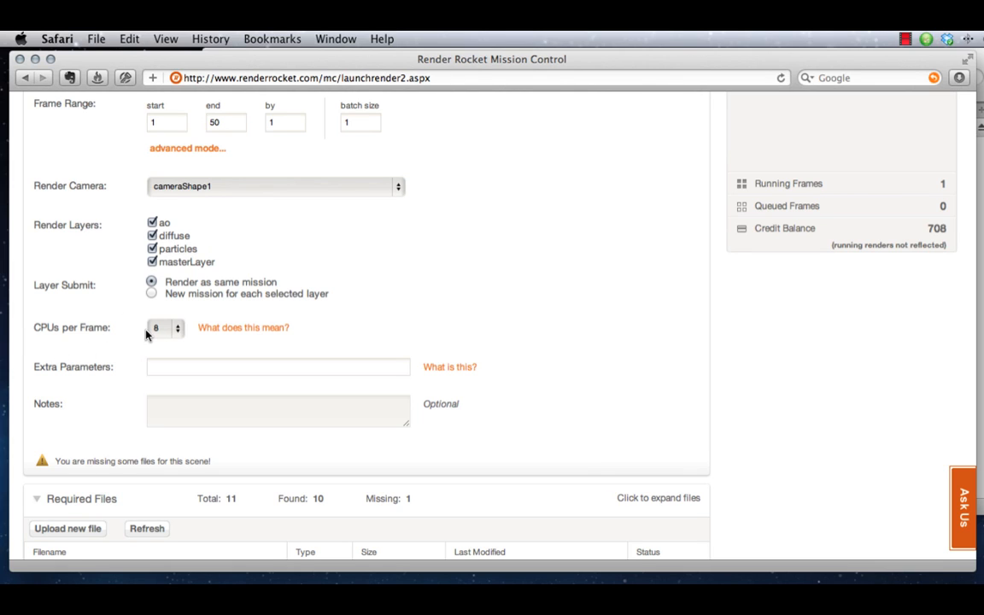
Enter -x 640 -y 480 as the extra parameters to override the render resolution
click(229, 368)
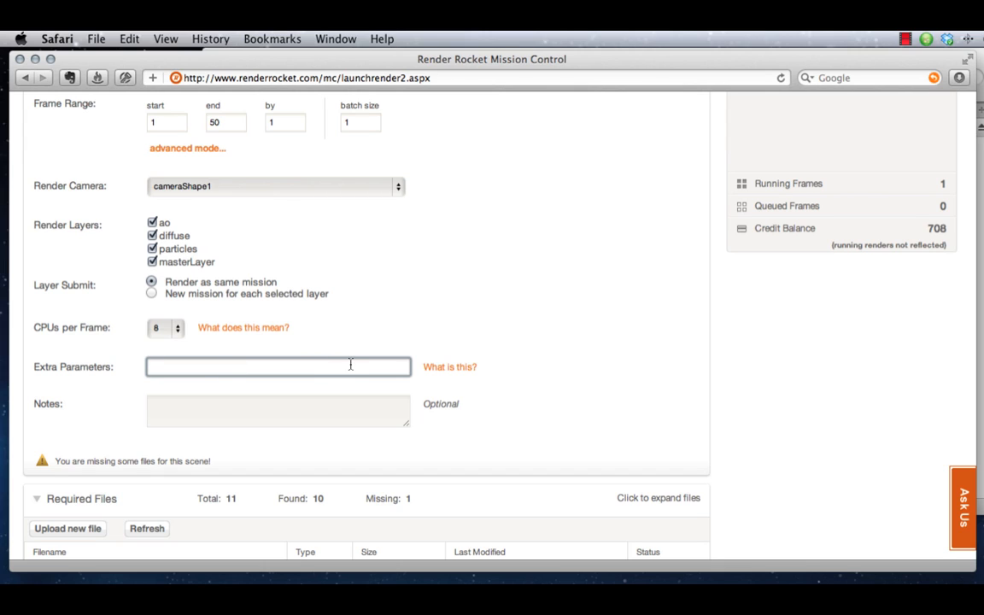
text(-)
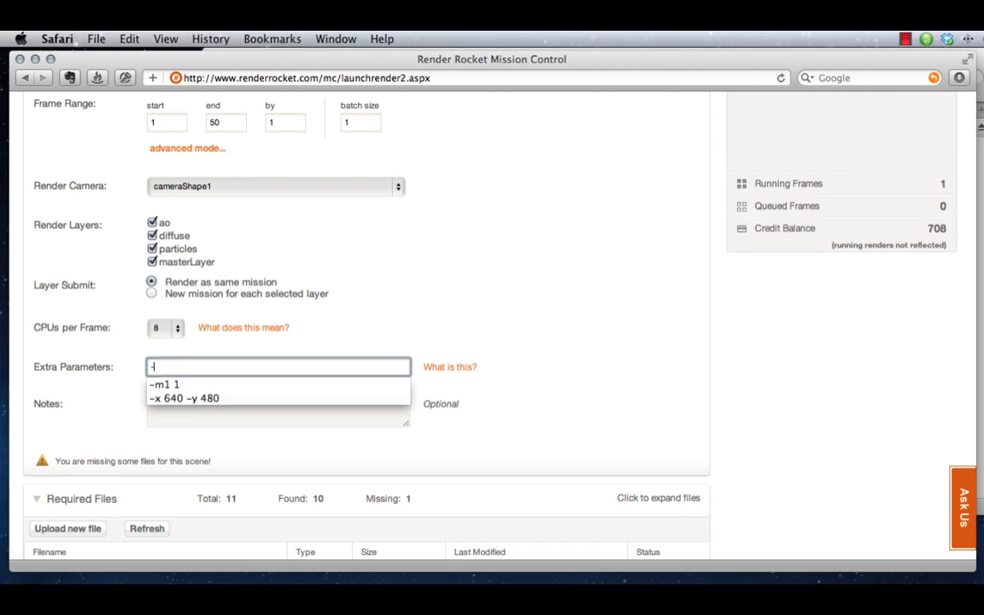
key(Down)
key(Down)
key(Return)
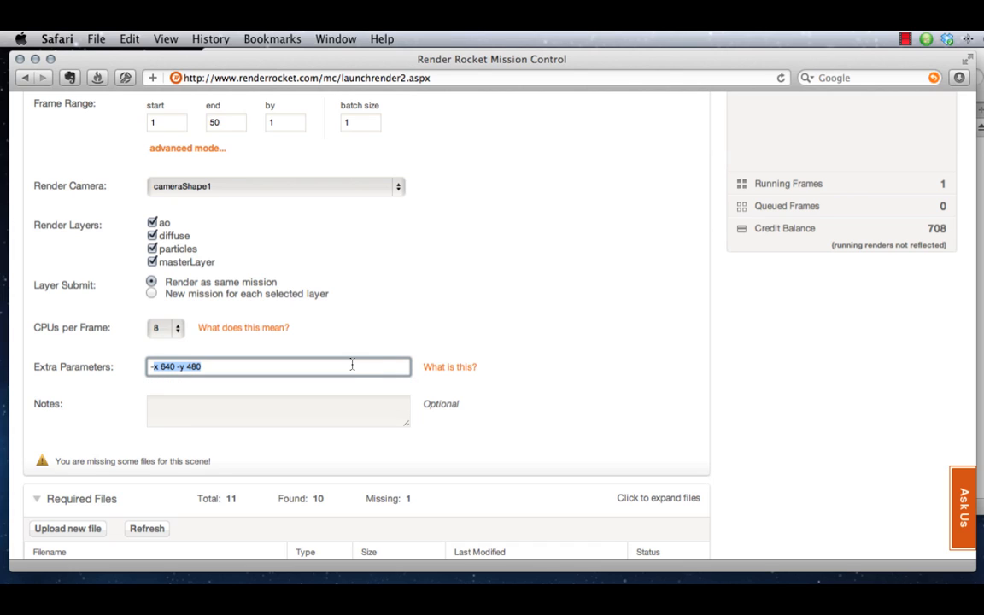
click(351, 365)
Review the Mental Ray for Maya extra parameters cheat sheet and close it
click(451, 369)
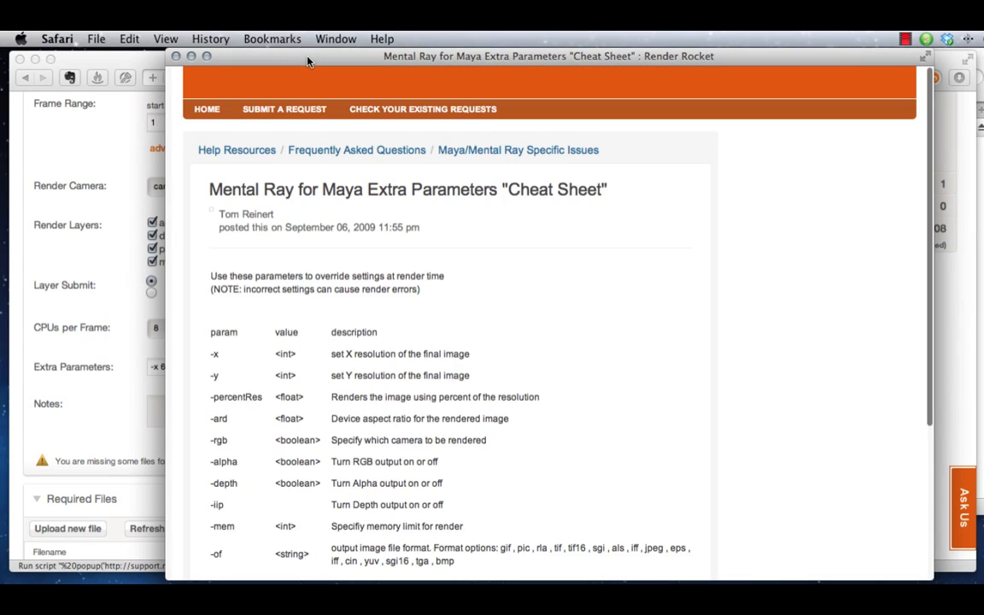
scroll(414, 293, down, 3)
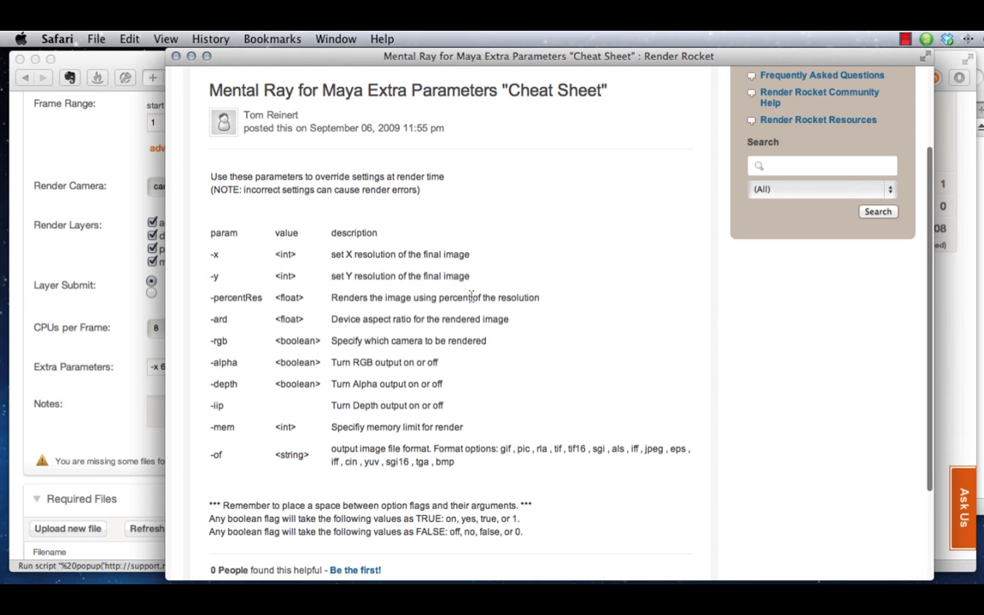
click(177, 57)
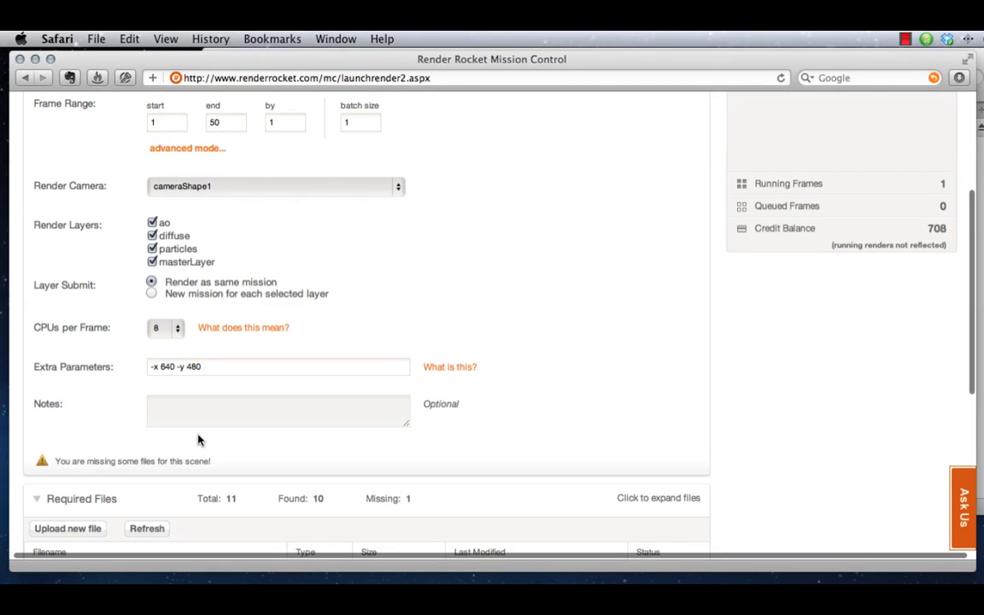
Clear the extra parameters and enter the note "This is a test"
drag(205, 367, 97, 348)
key(BackSpace)
click(184, 412)
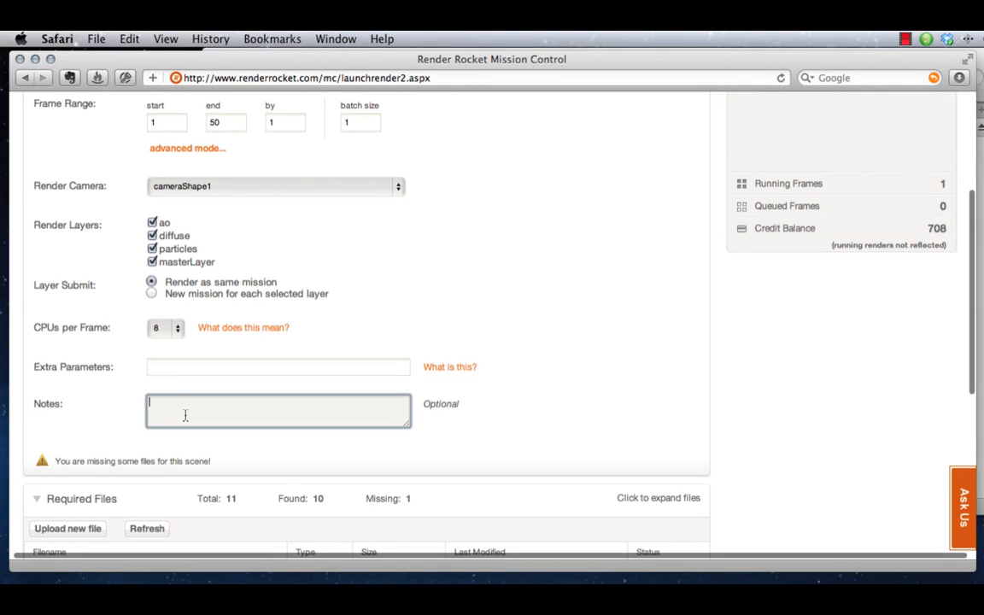
text(This is a test)
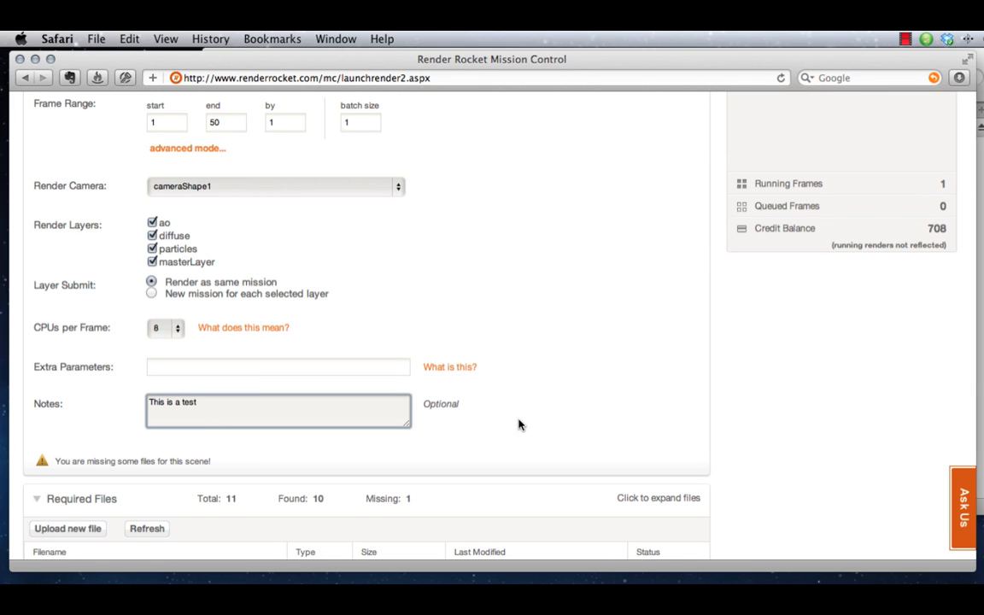
Review the status of the scene's required files and look at the upload window for new files
scroll(521, 424, down, 5)
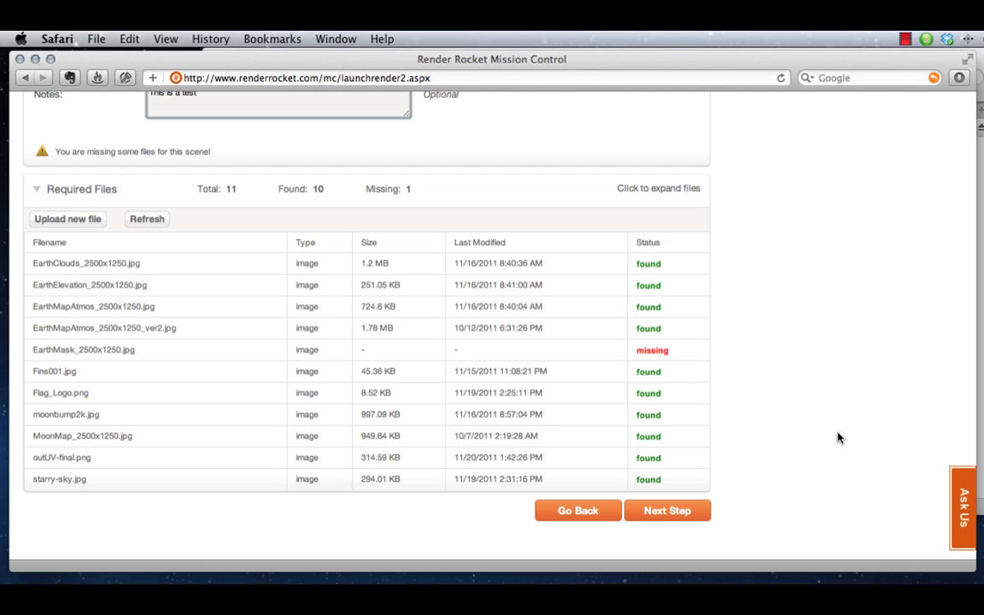
mouse_move(675, 355)
mouse_down()
mouse_move(643, 351)
mouse_move(669, 353)
mouse_up()
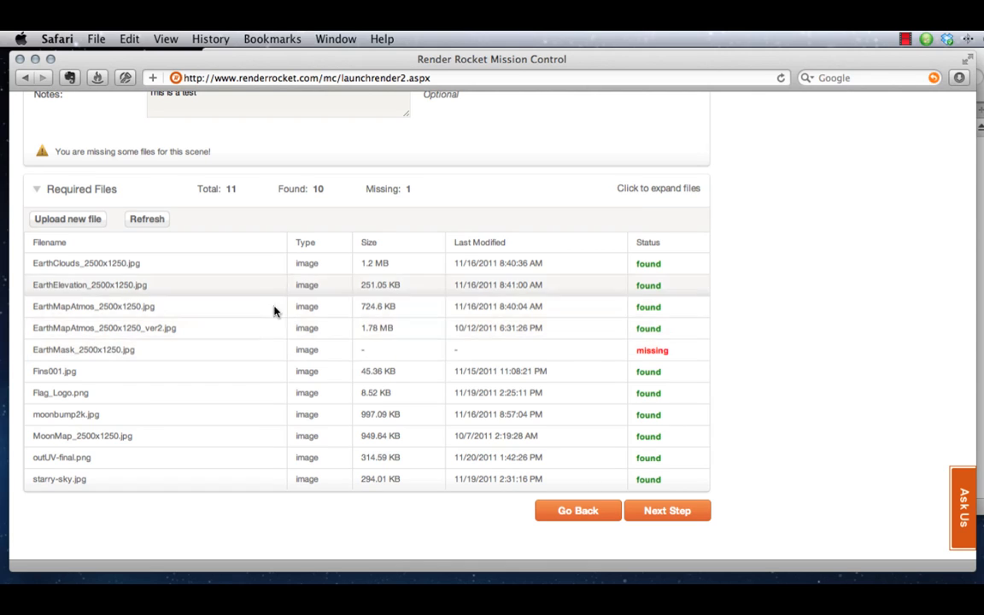
click(72, 219)
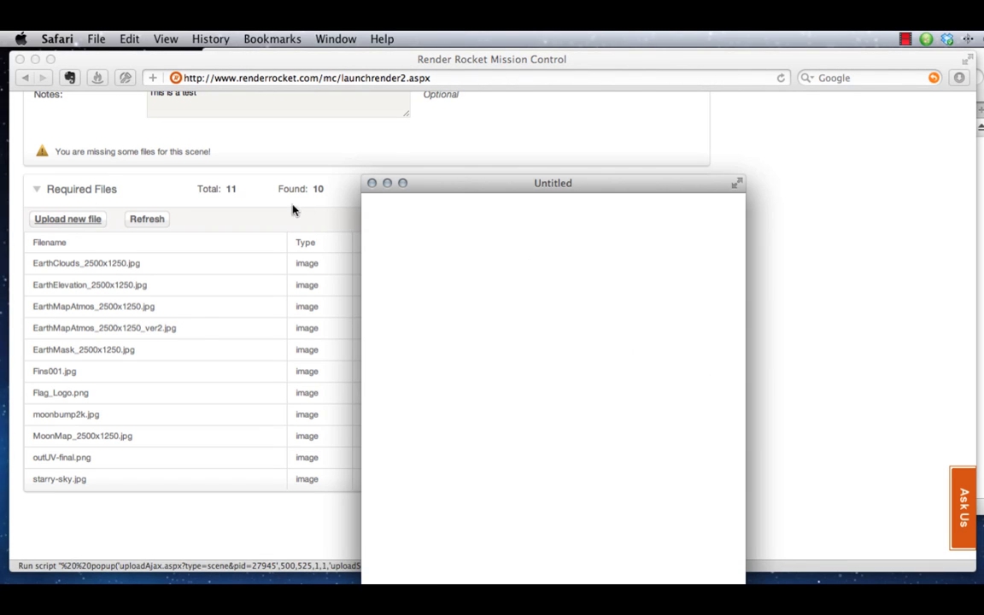
click(384, 151)
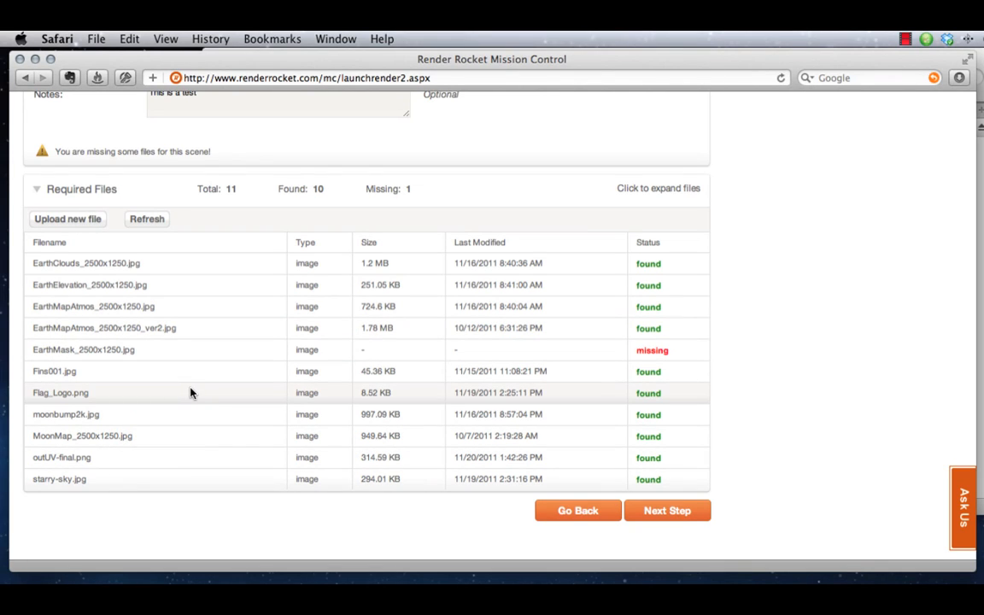
scroll(191, 392, up, 3)
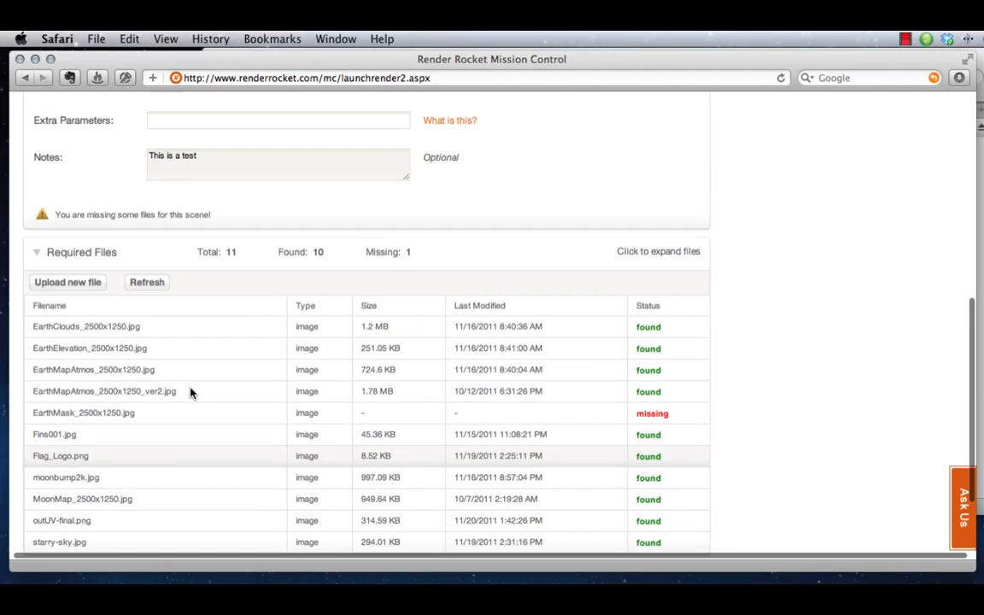
scroll(191, 393, down, 1)
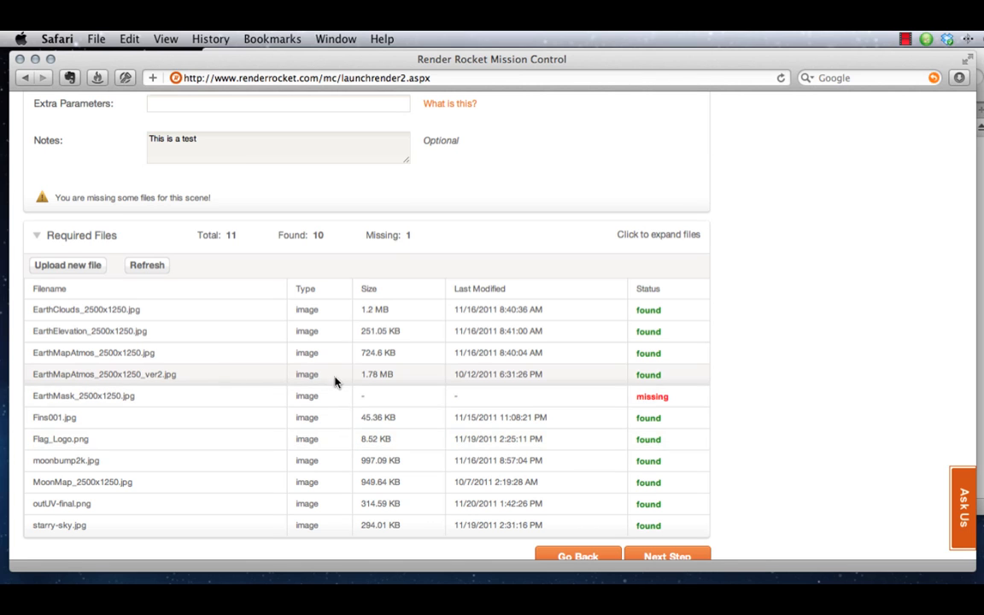
scroll(337, 381, up, 15)
scroll(338, 382, down, 15)
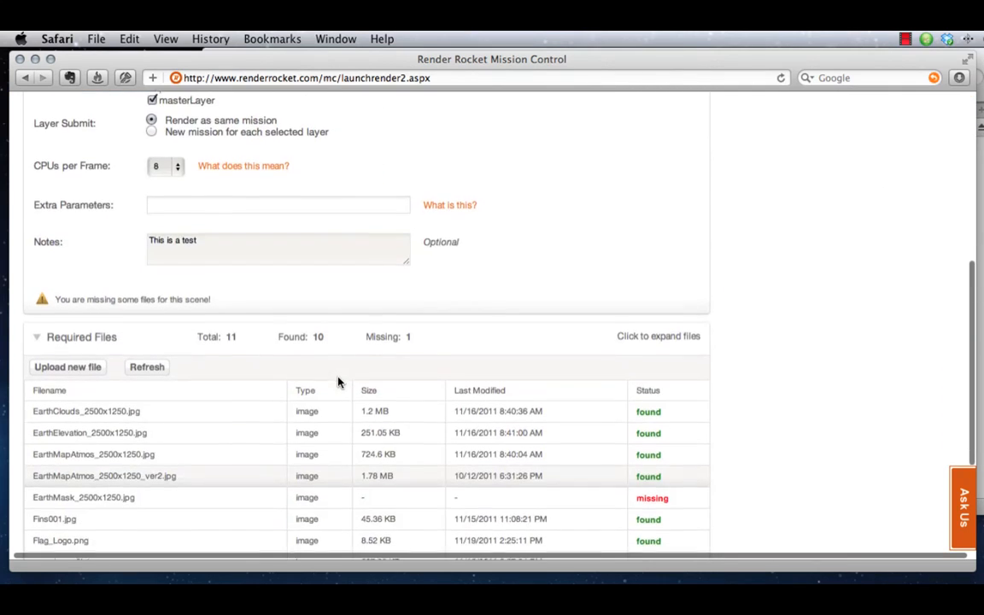
Proceed to the Final Pre-Flight summary and enable e-mail alerts for the render status
click(666, 463)
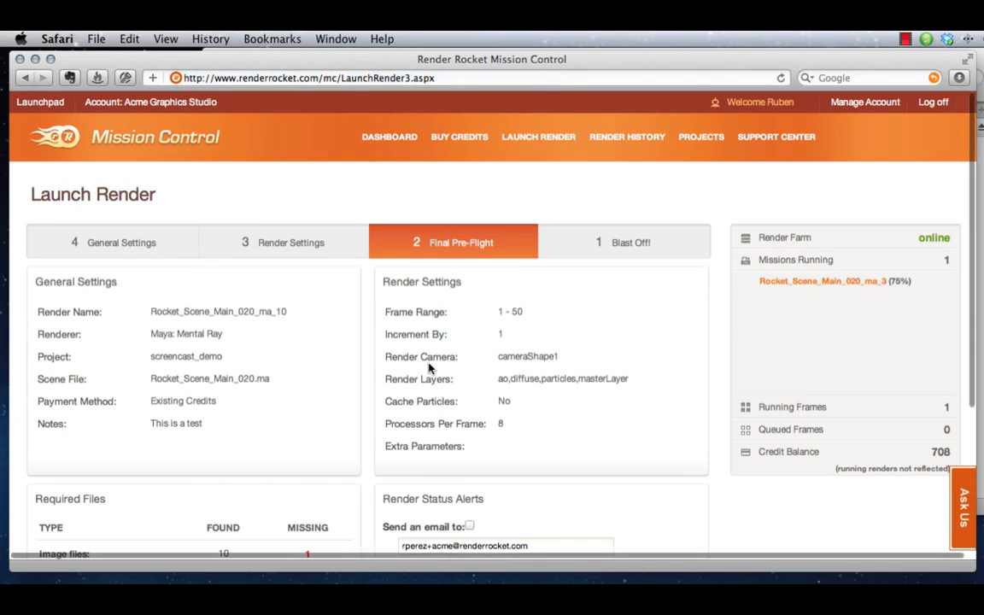
scroll(429, 368, down, 5)
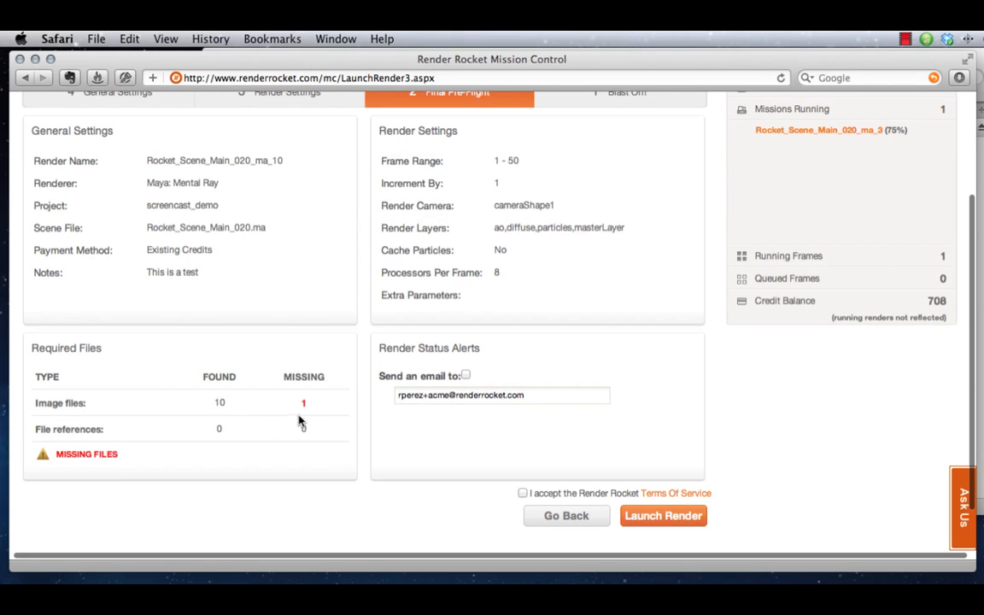
click(466, 377)
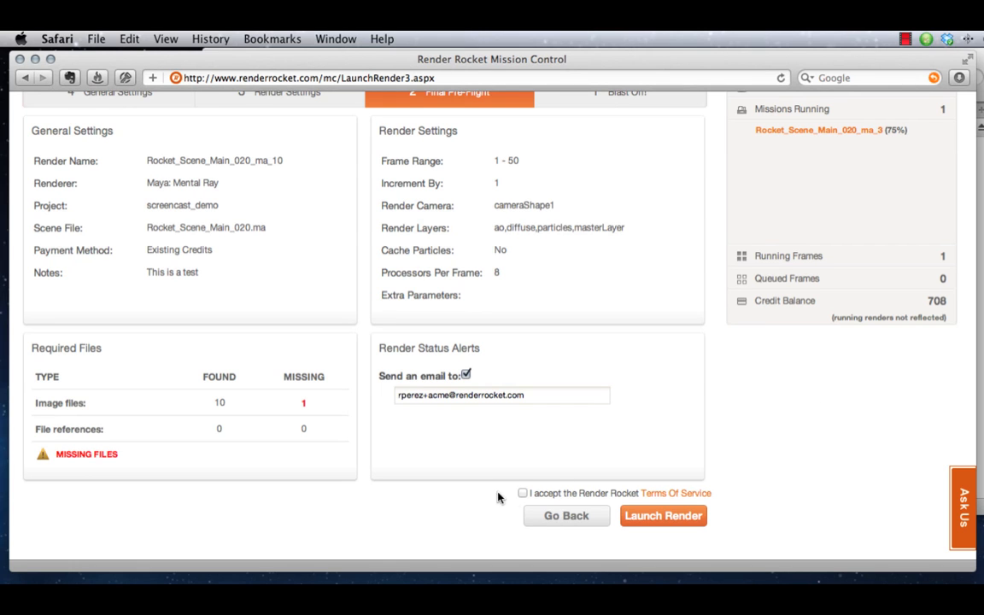
Accept the Render Rocket Terms Of Service and launch the render
scroll(517, 492, up, 5)
scroll(545, 457, down, 4)
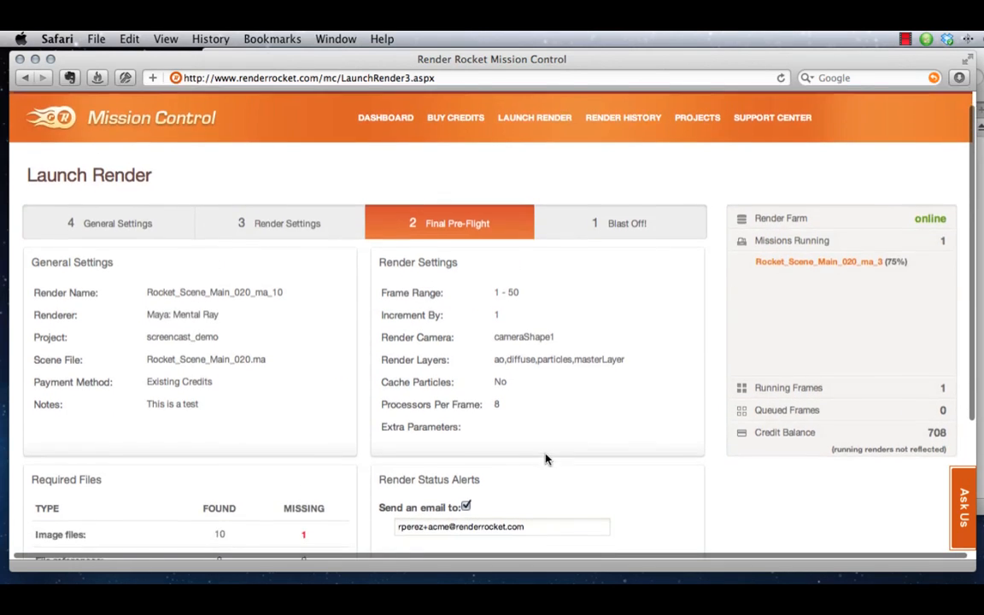
scroll(547, 412, down, 3)
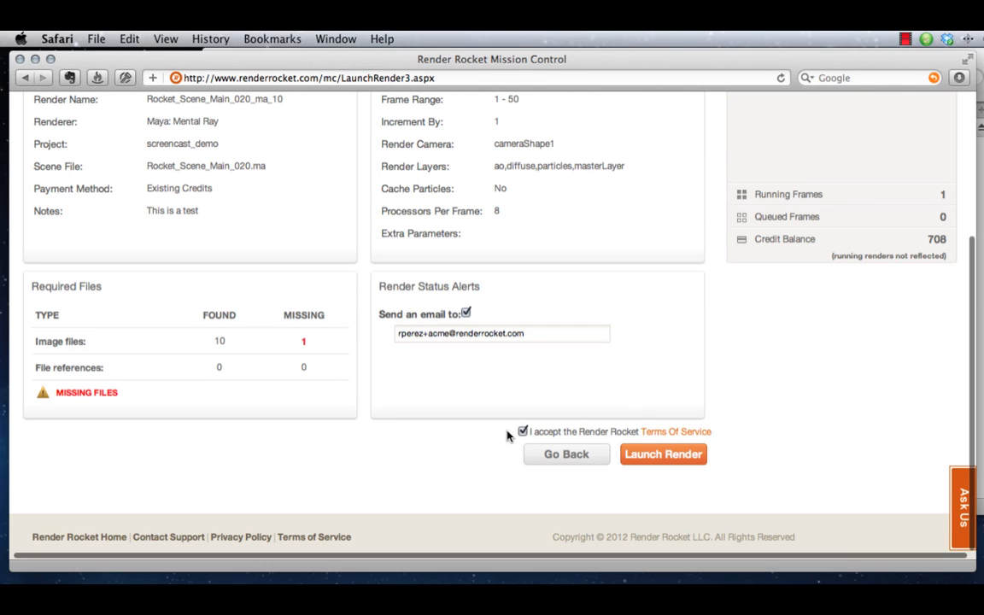
click(661, 460)
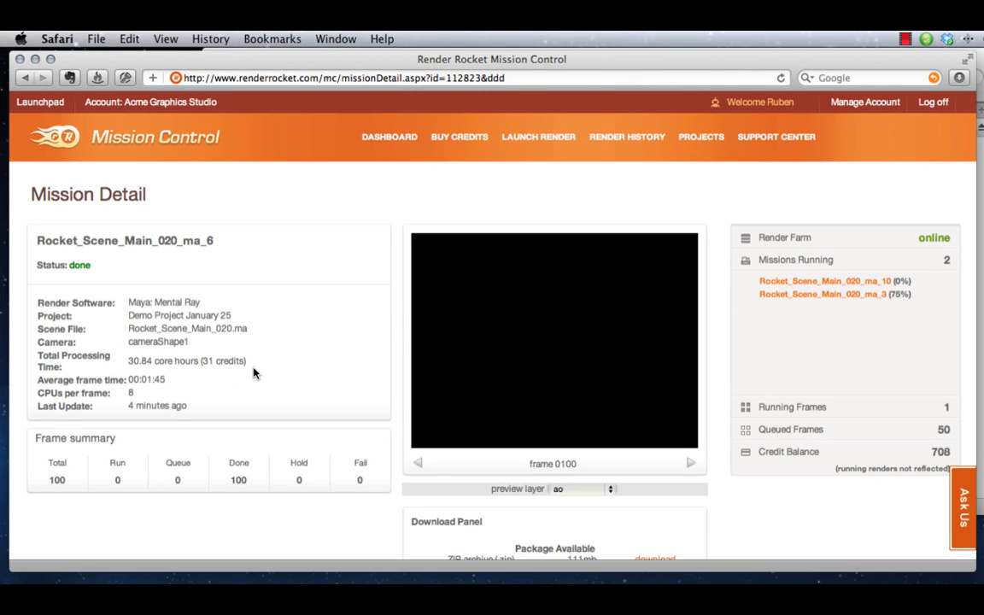
Examine the frame summary of mission Rocket_Scene_Main_020_ma_6 and preview its masterLayer frames, stopping at frame 0055
scroll(252, 373, right, 1)
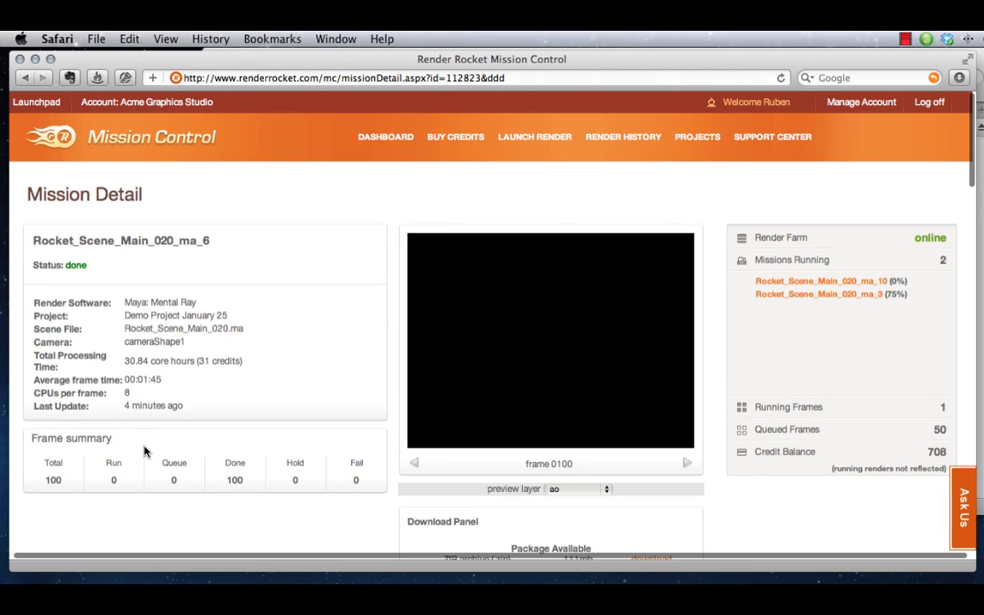
drag(56, 480, 48, 476)
click(56, 480)
click(608, 489)
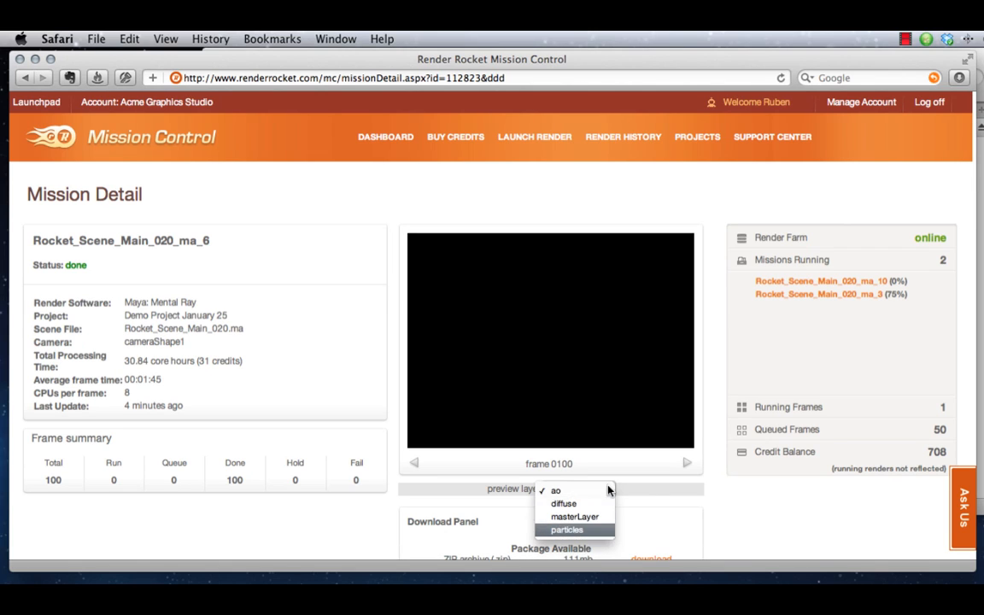
click(591, 517)
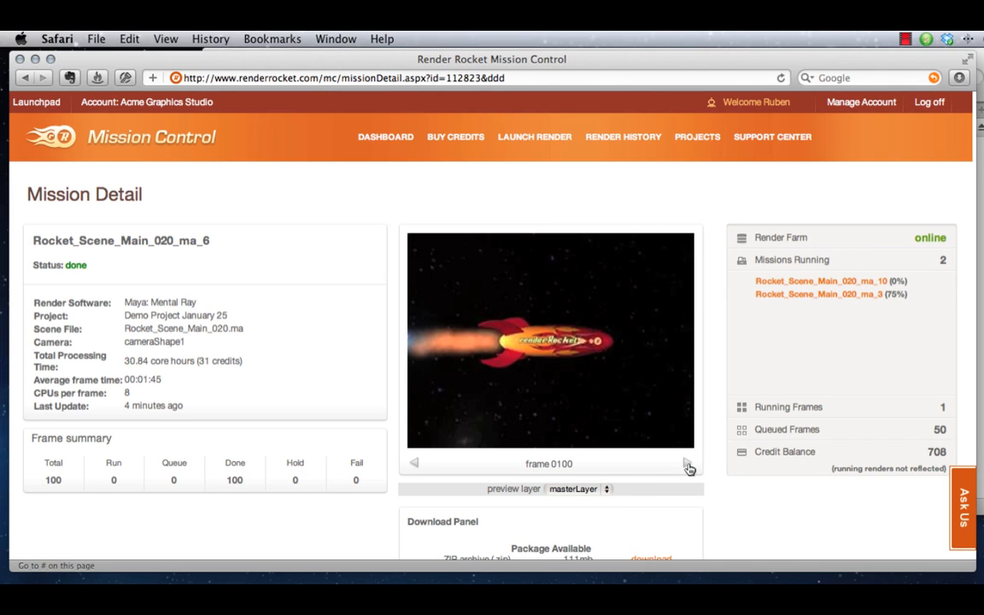
click(686, 466)
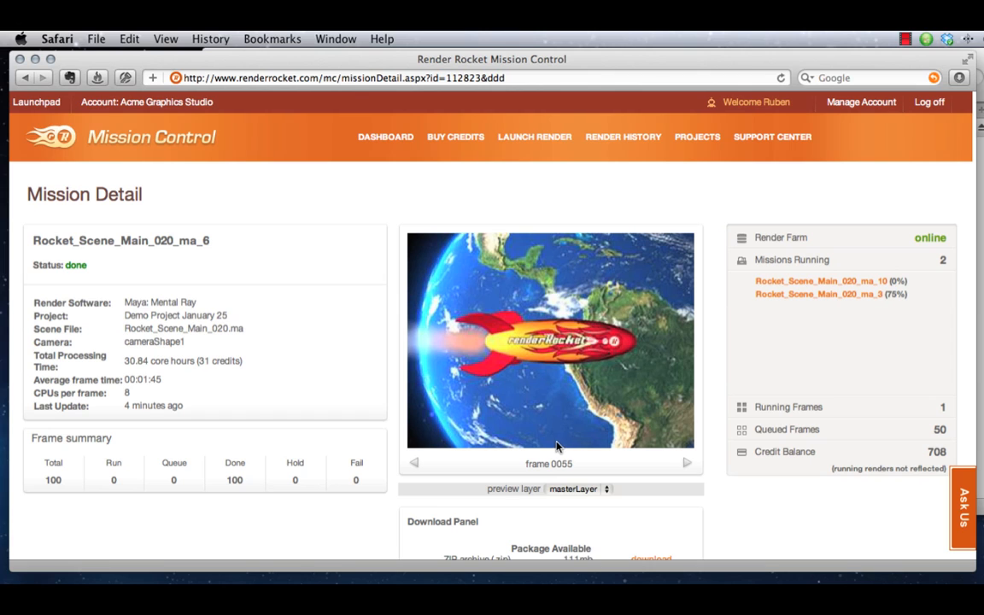
scroll(686, 523, down, 3)
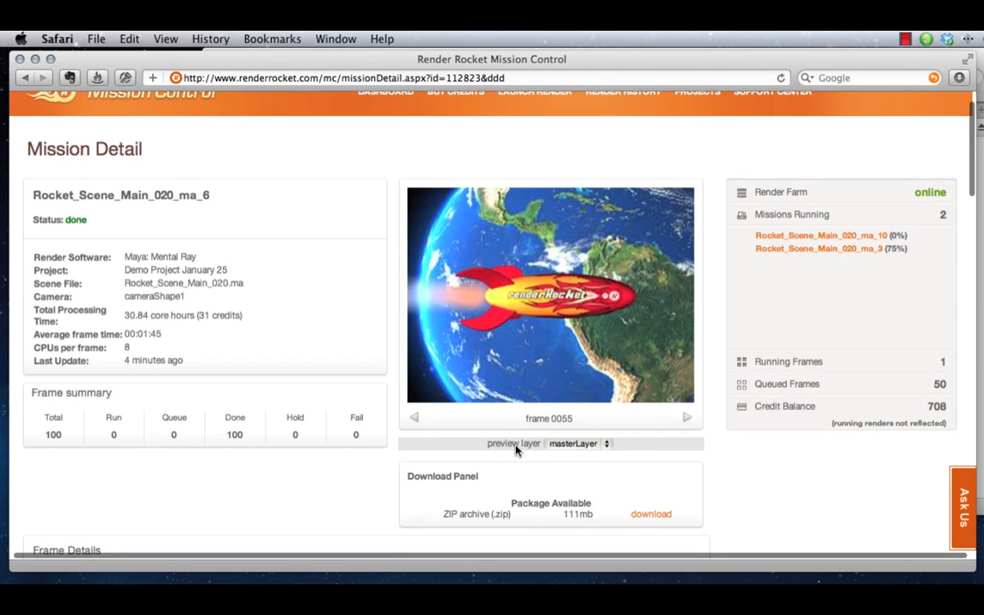
Examine the ZIP package offered in the Download Panel and the Frame Details list of the finished mission
scroll(429, 504, down, 2)
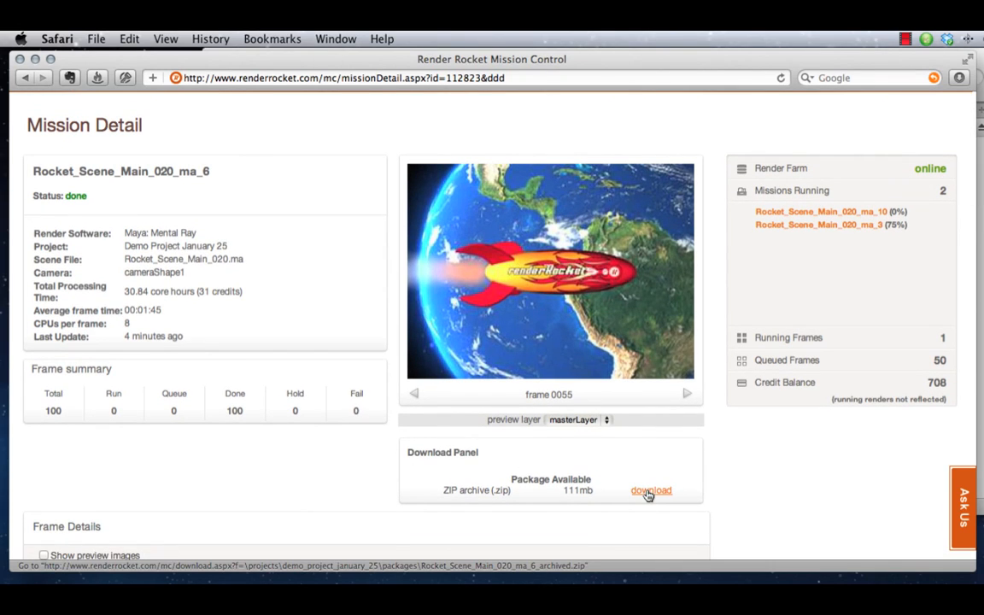
scroll(648, 496, down, 2)
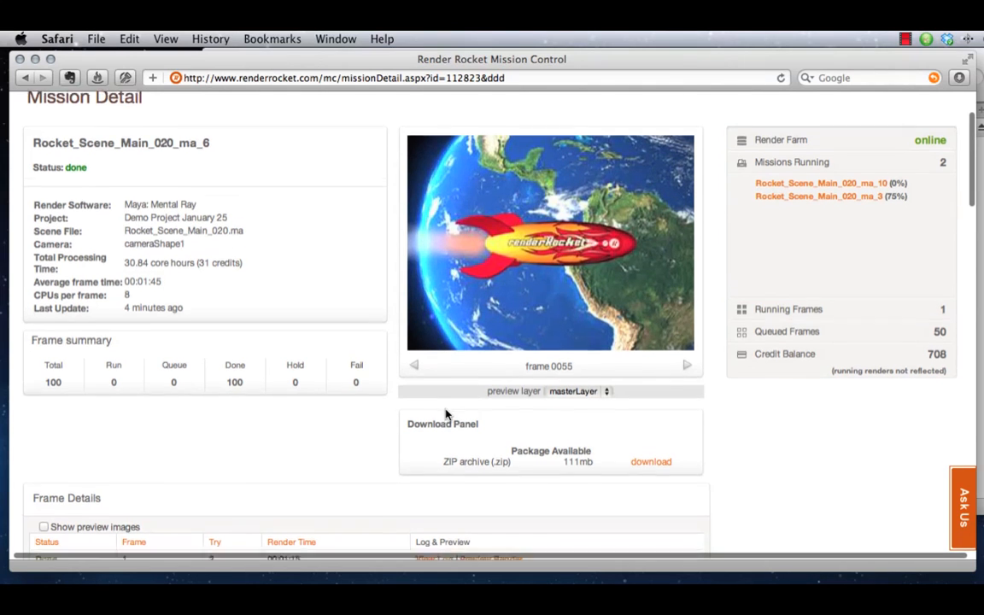
scroll(445, 414, down, 7)
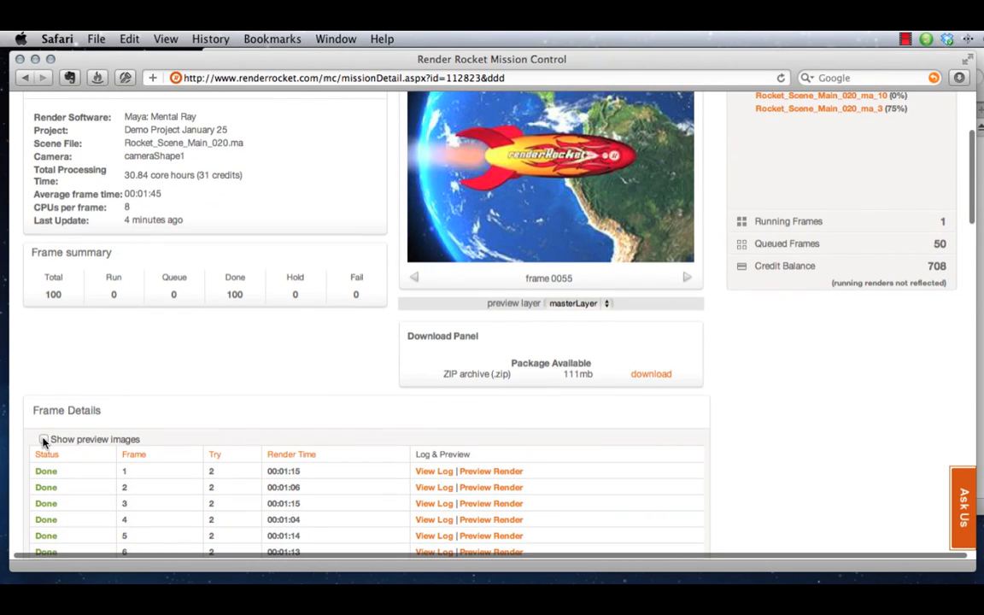
scroll(96, 439, down, 1)
scroll(111, 439, down, 15)
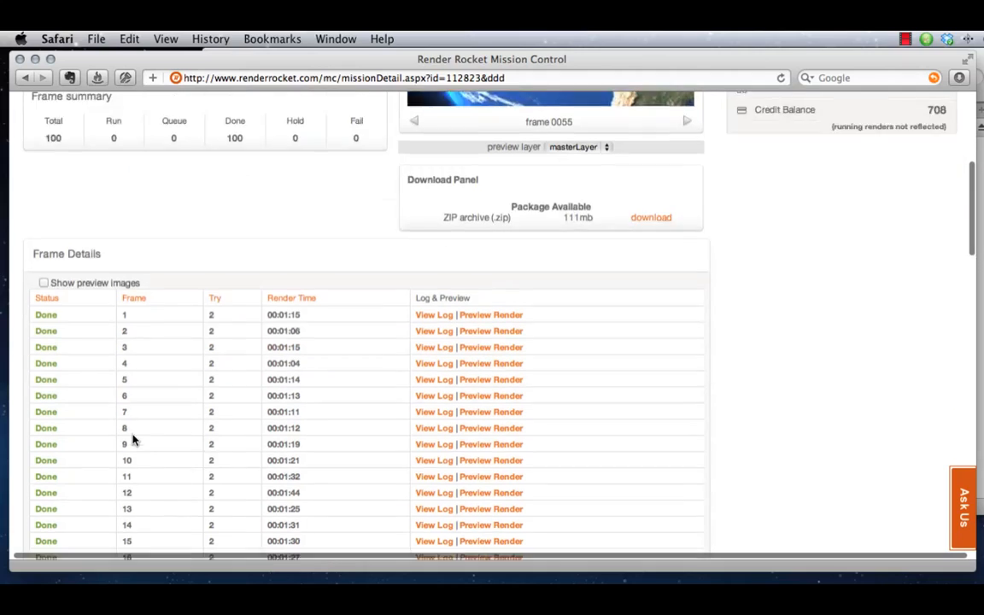
Open the render log of frame 1, read through its entries and close the log window
click(432, 271)
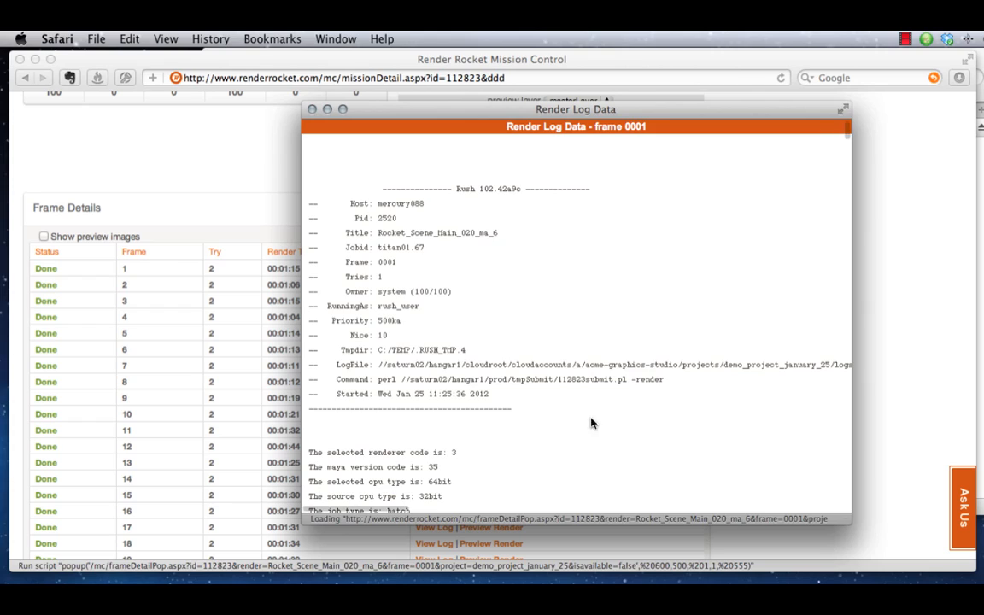
scroll(569, 366, down, 10)
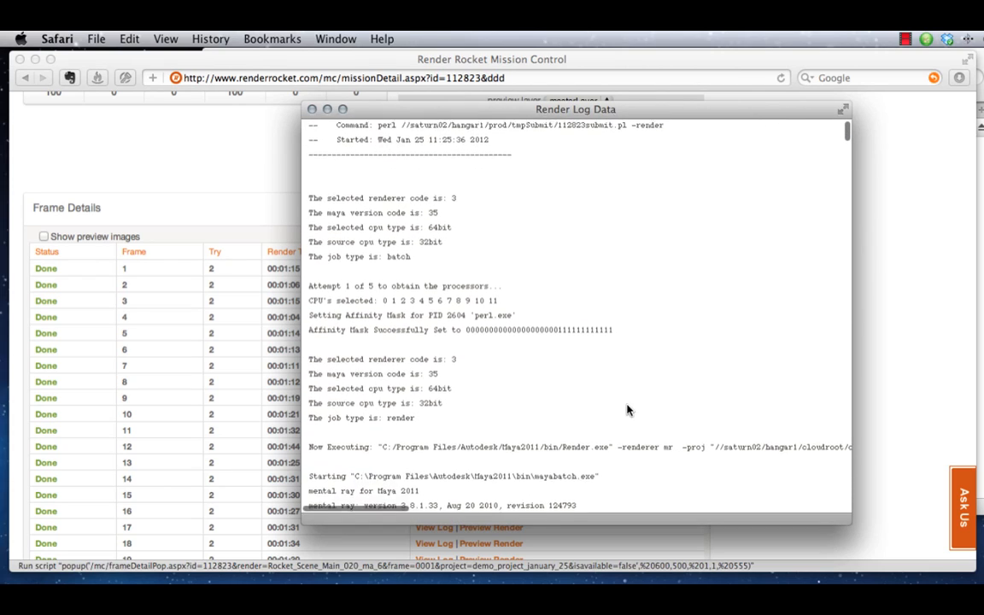
scroll(627, 410, down, 18)
scroll(627, 410, down, 20)
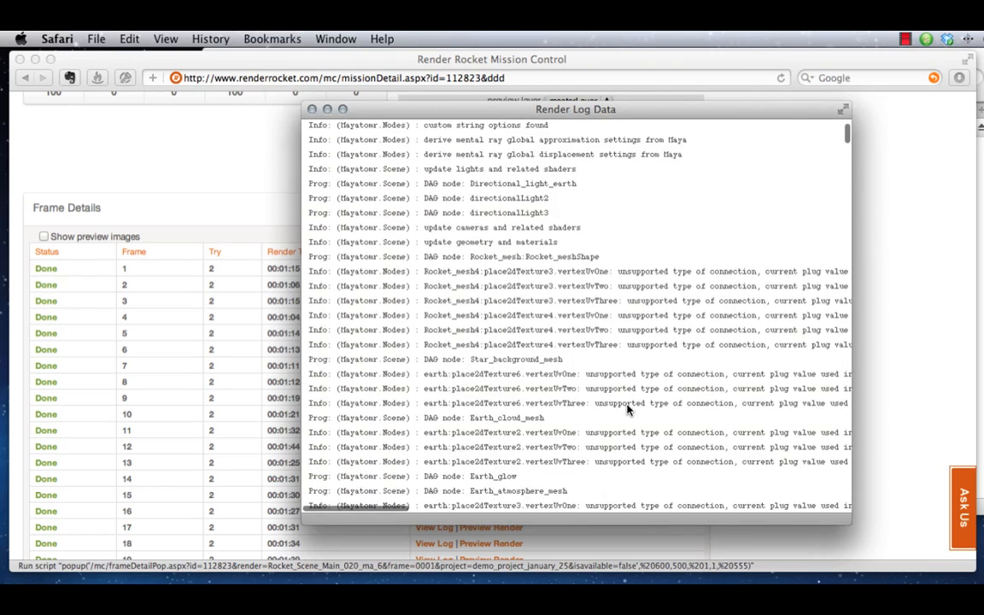
scroll(627, 410, down, 20)
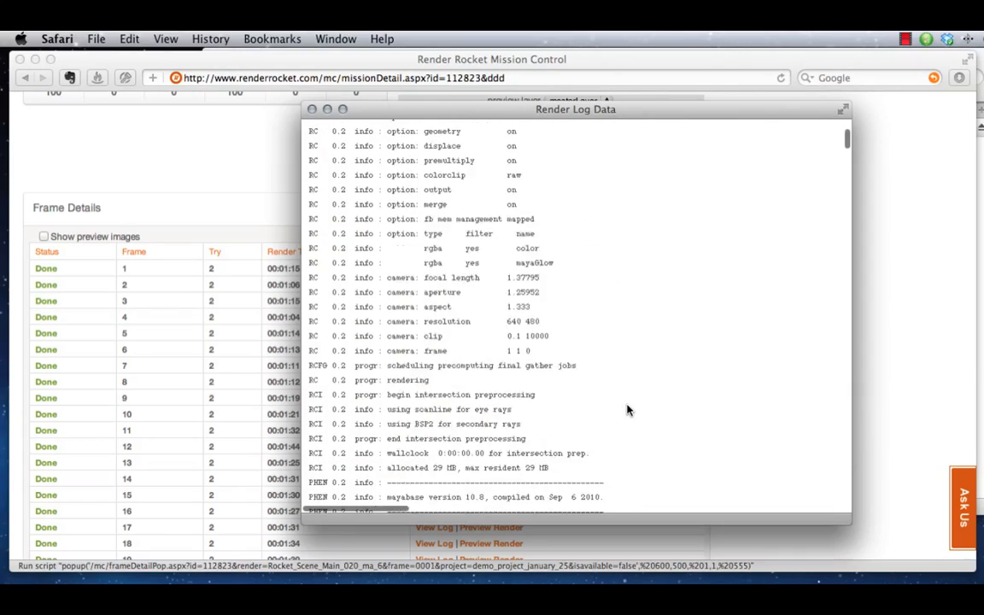
scroll(626, 410, up, 10)
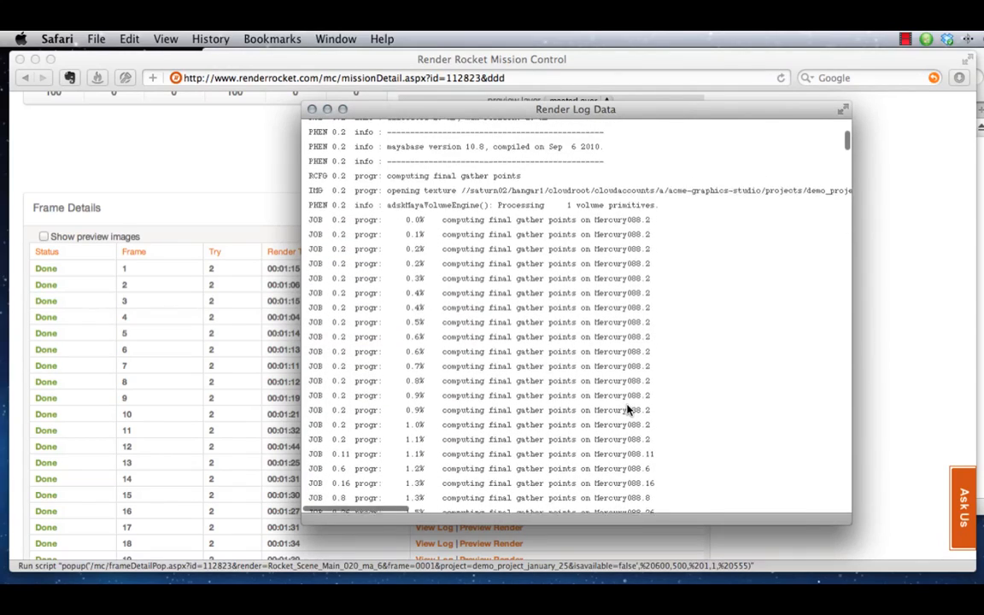
scroll(627, 411, down, 20)
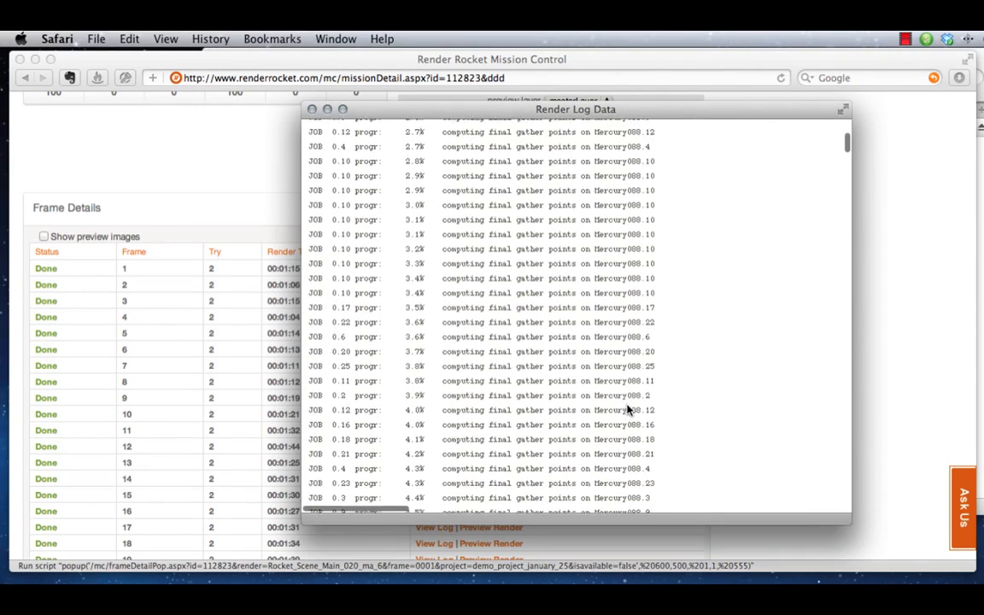
scroll(626, 410, down, 20)
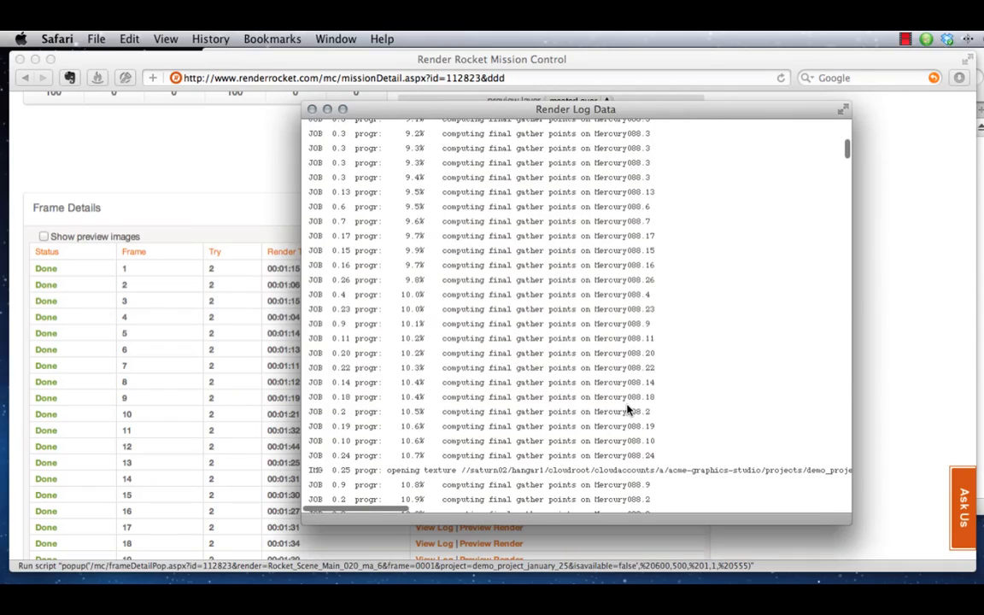
scroll(626, 410, down, 20)
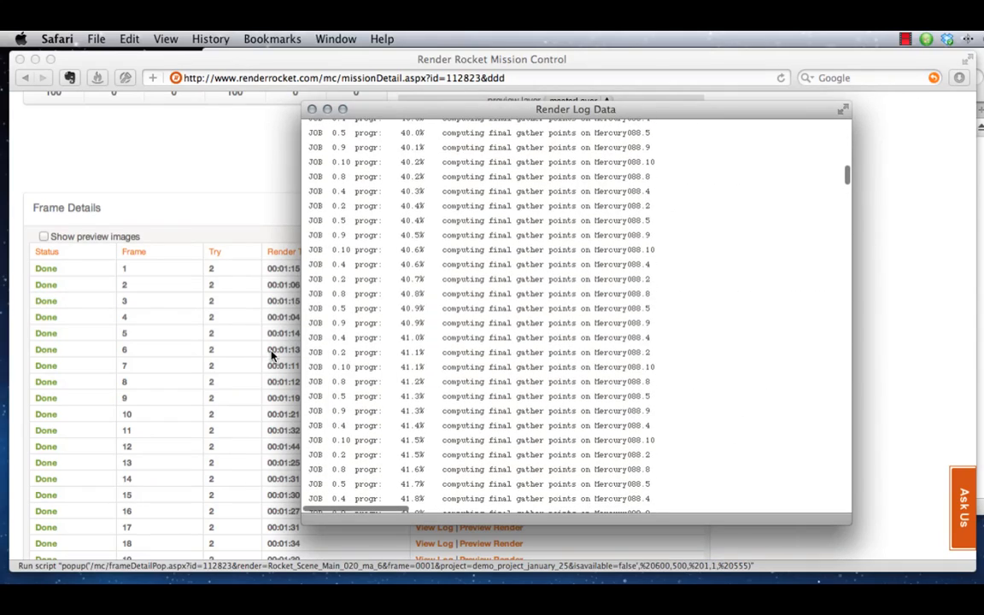
click(312, 111)
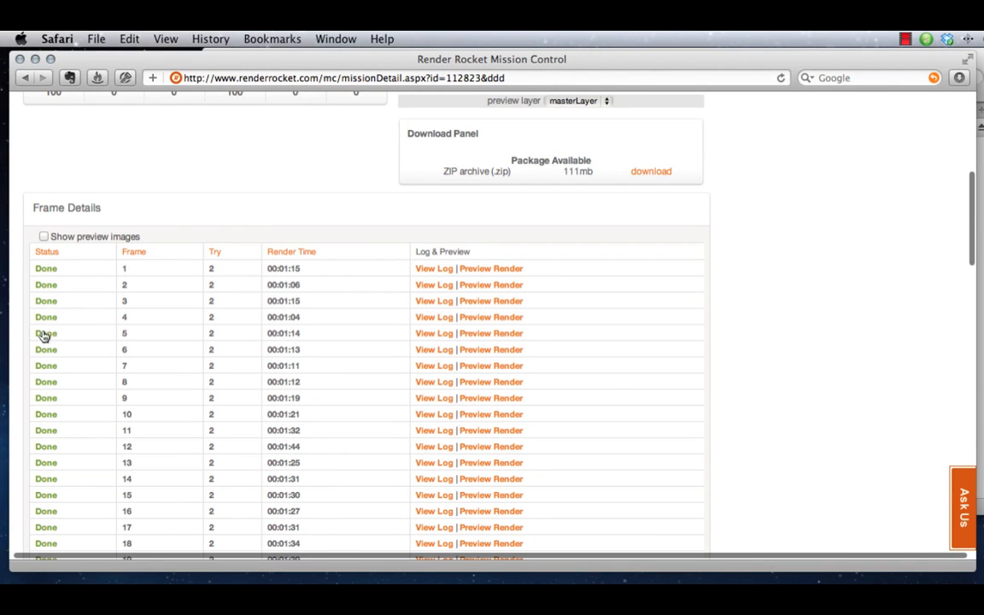
Look through the status, tries and render times of all frames in Frame Details and return to the mission overview
scroll(528, 376, down, 1)
scroll(494, 347, down, 20)
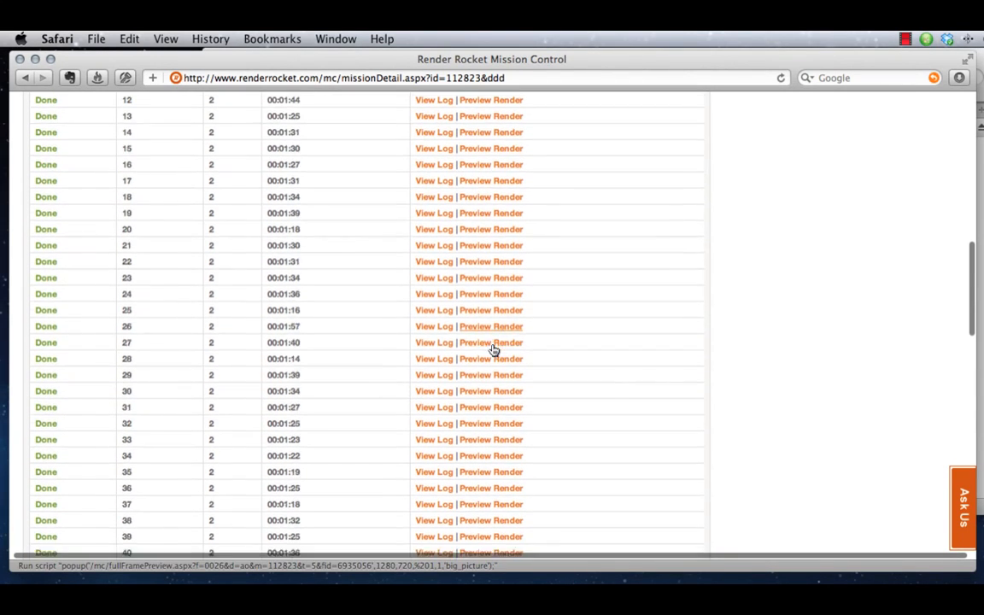
scroll(490, 348, down, 10)
scroll(488, 345, up, 20)
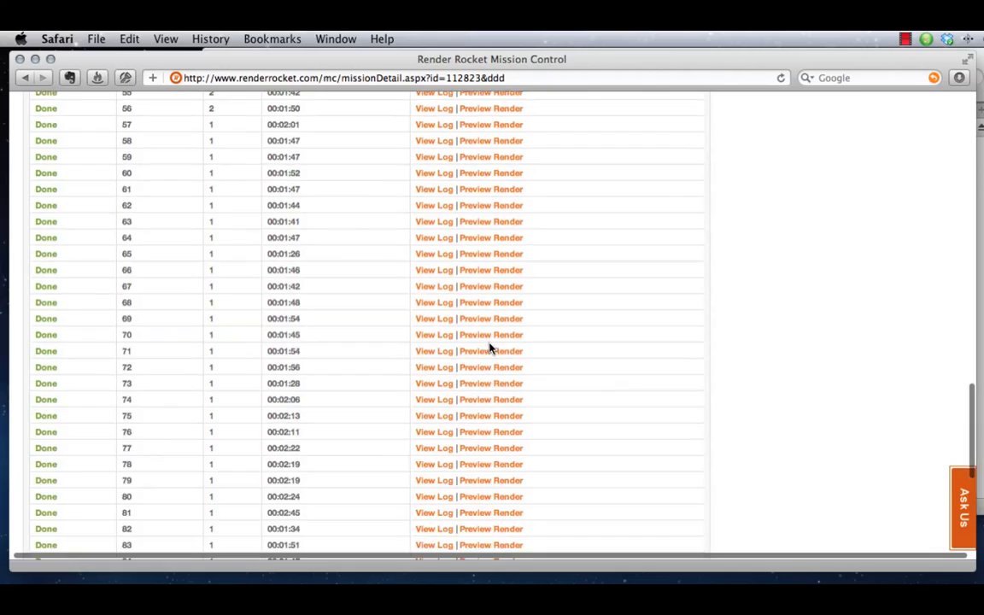
scroll(351, 319, down, 15)
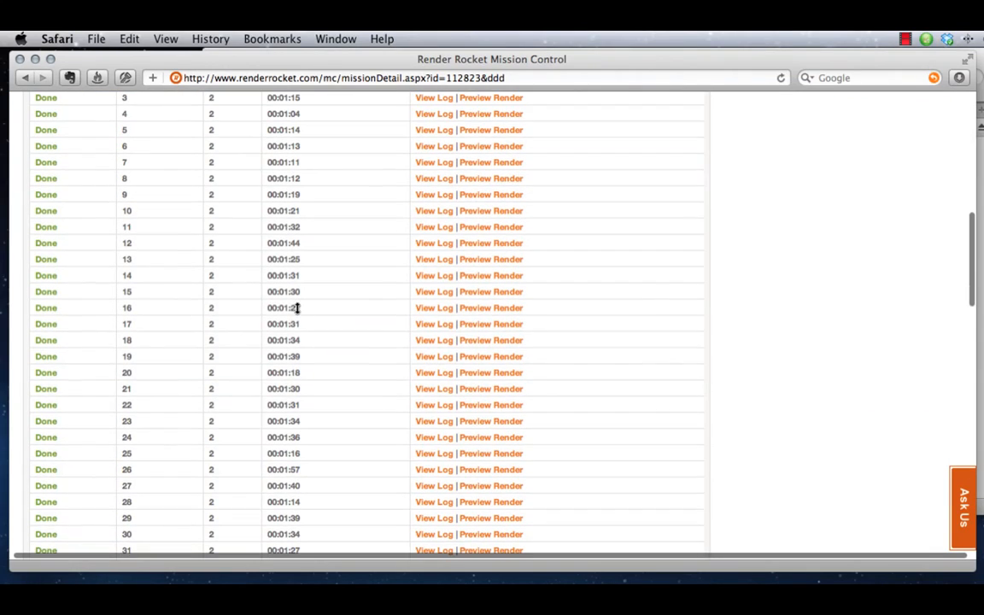
scroll(322, 420, up, 12)
scroll(321, 421, up, 5)
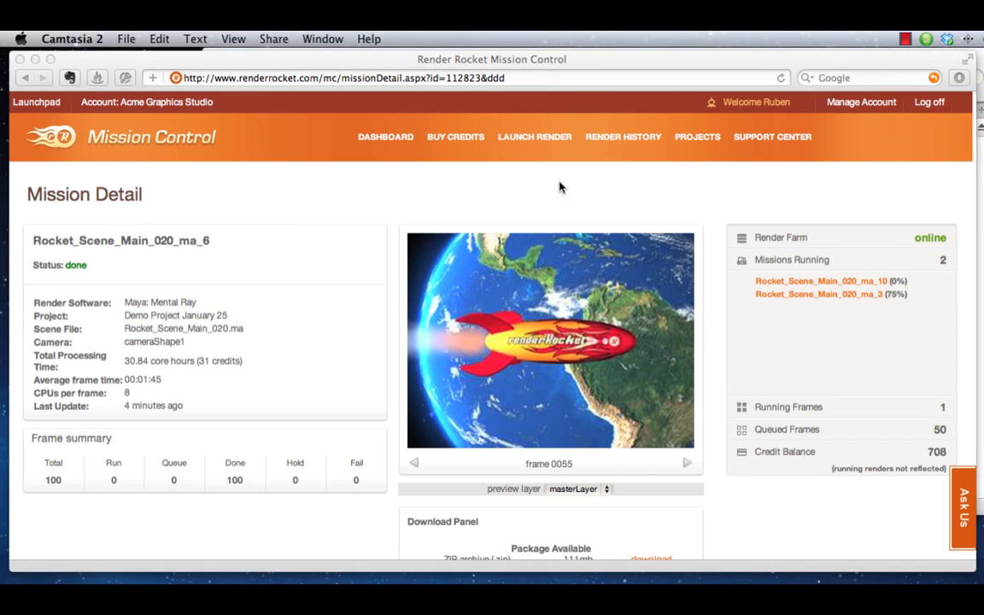
click(505, 207)
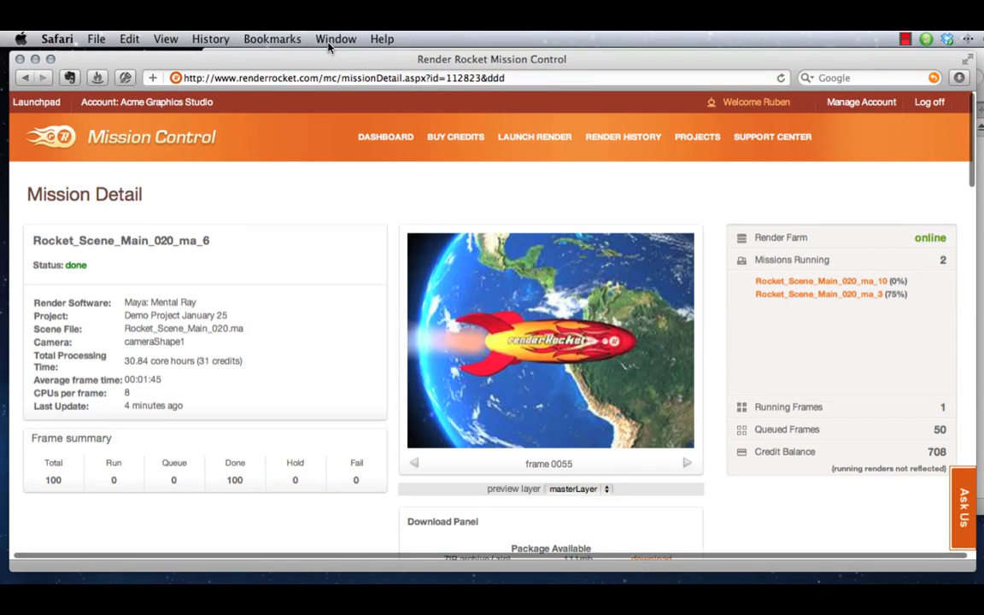
Switch to Transmit and go up from my_demonstration_render to the remote projects folder, checking the mission's project name in Safari
key(super+Tab)
key(super+Tab)
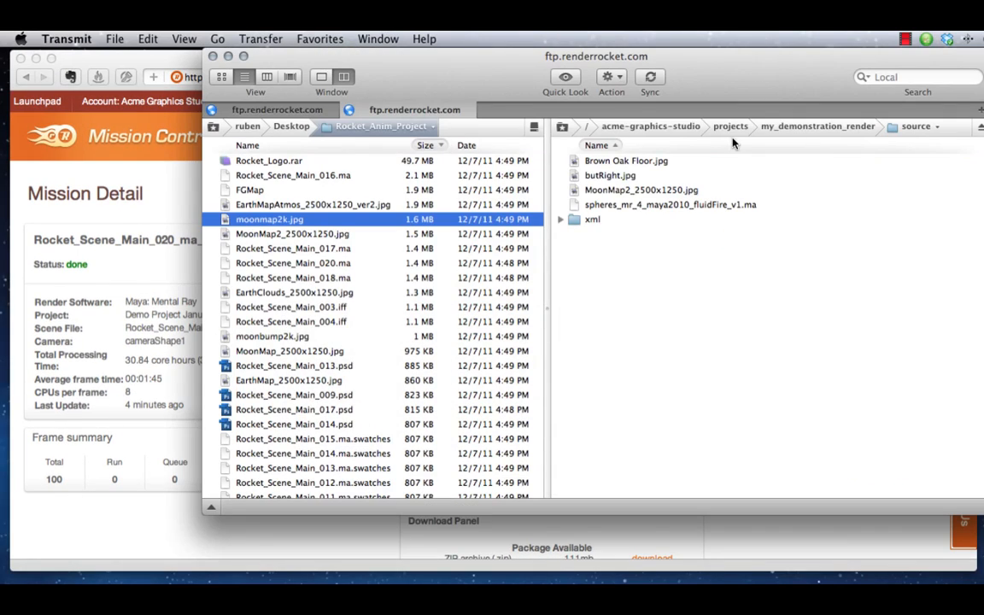
click(773, 128)
click(749, 132)
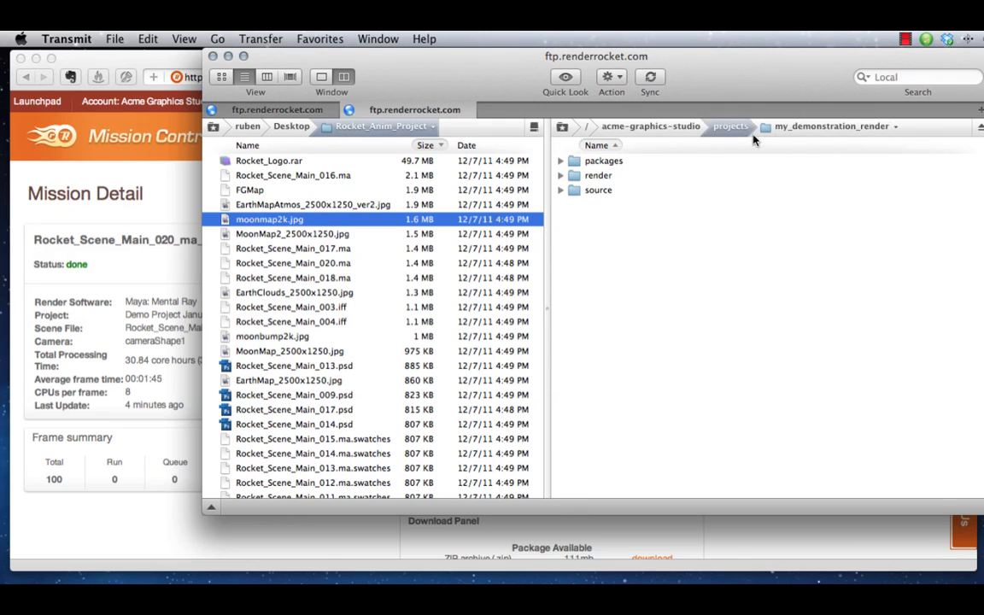
click(64, 345)
key(super+Tab)
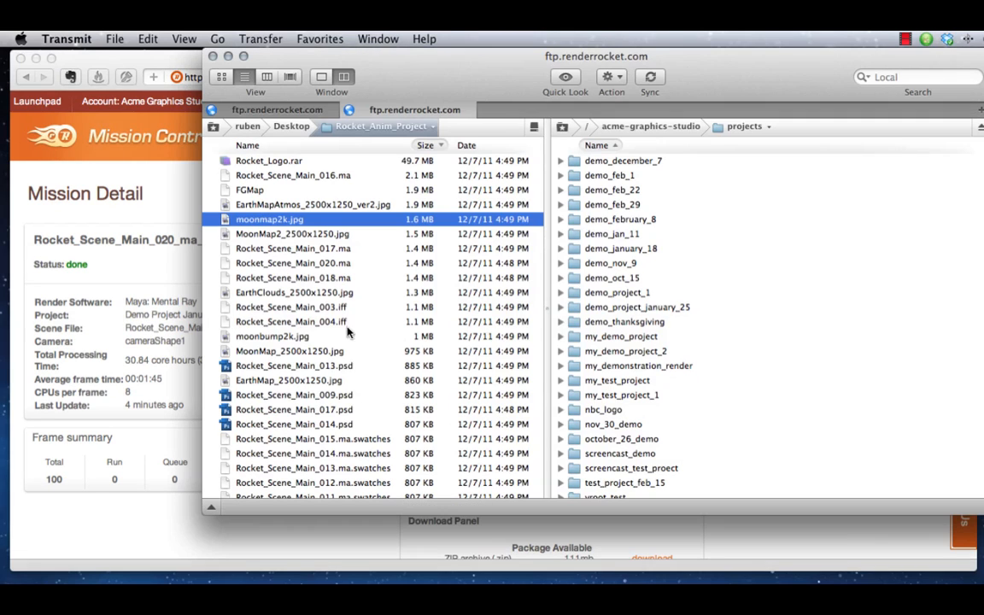
Open the packages folder of demo_project_january_25 on the server and bring the whole FTP window into view
double_click(632, 308)
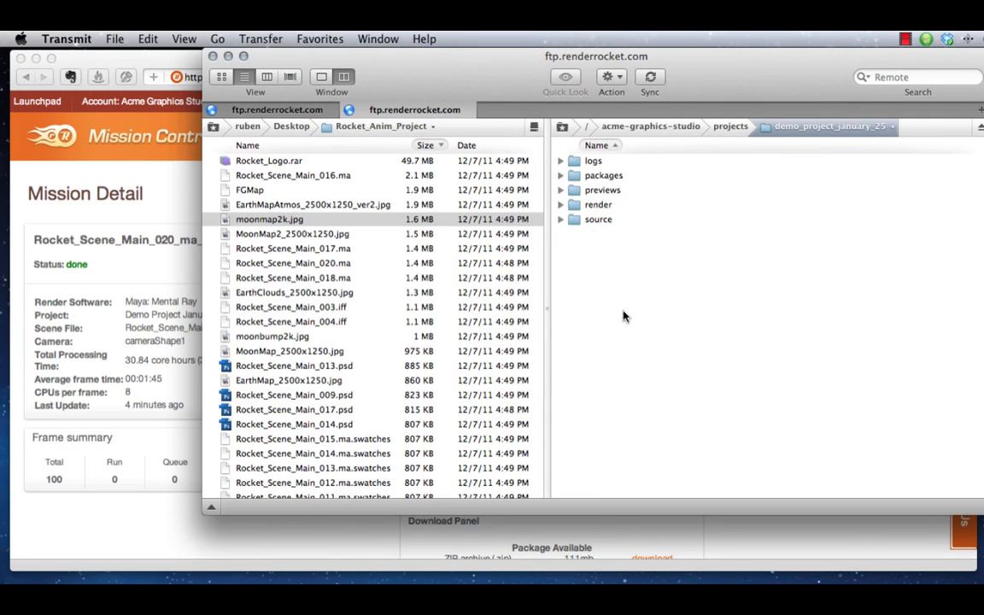
double_click(596, 177)
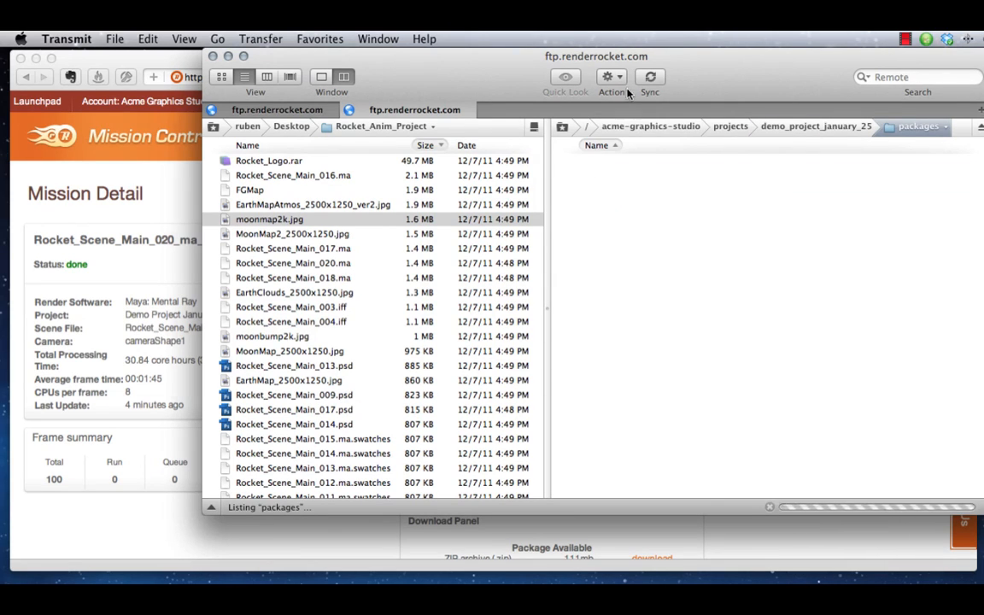
drag(754, 68, 662, 92)
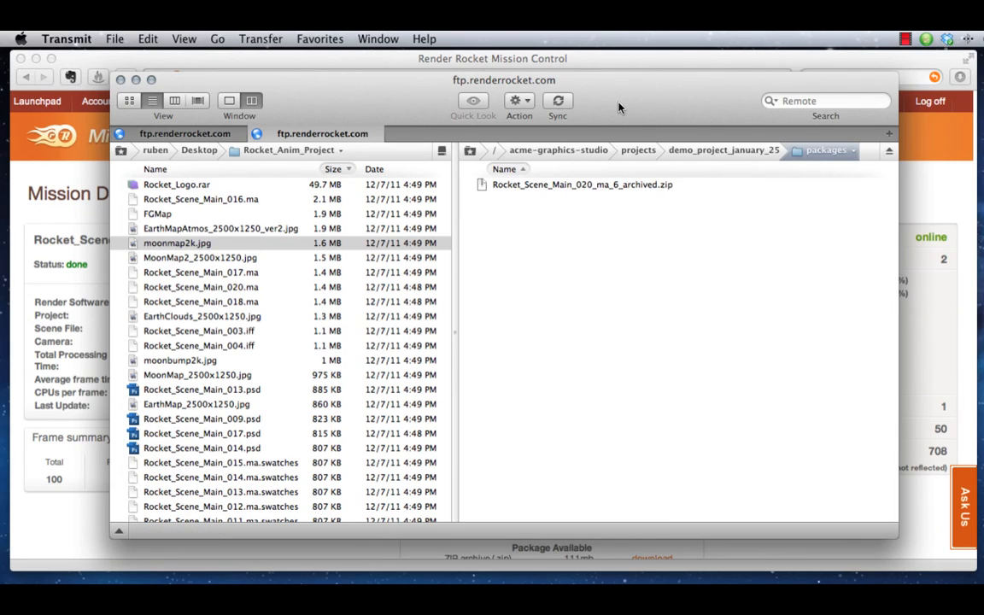
Browse the masterLayer frames in the project's render folder under Rocket_Scene_Main_020_ma_6, then return to the Mission Detail page in Safari
click(706, 151)
double_click(499, 228)
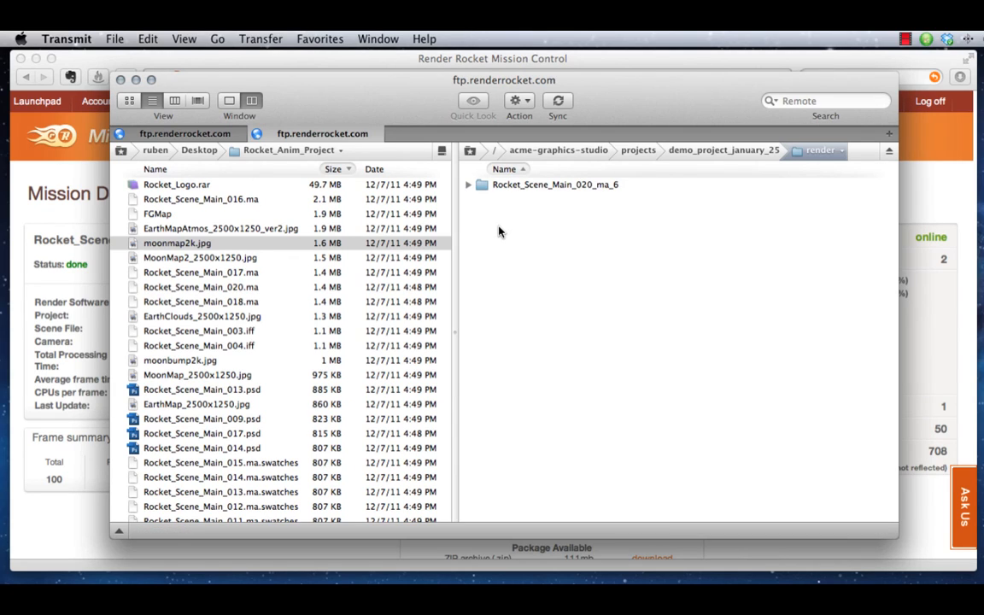
click(469, 186)
double_click(516, 229)
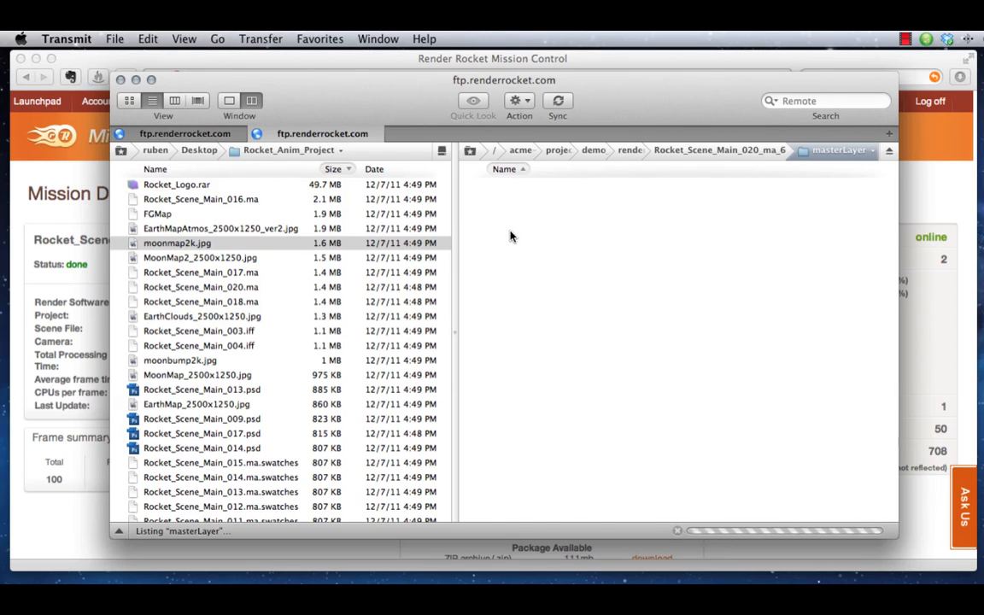
scroll(513, 238, down, 20)
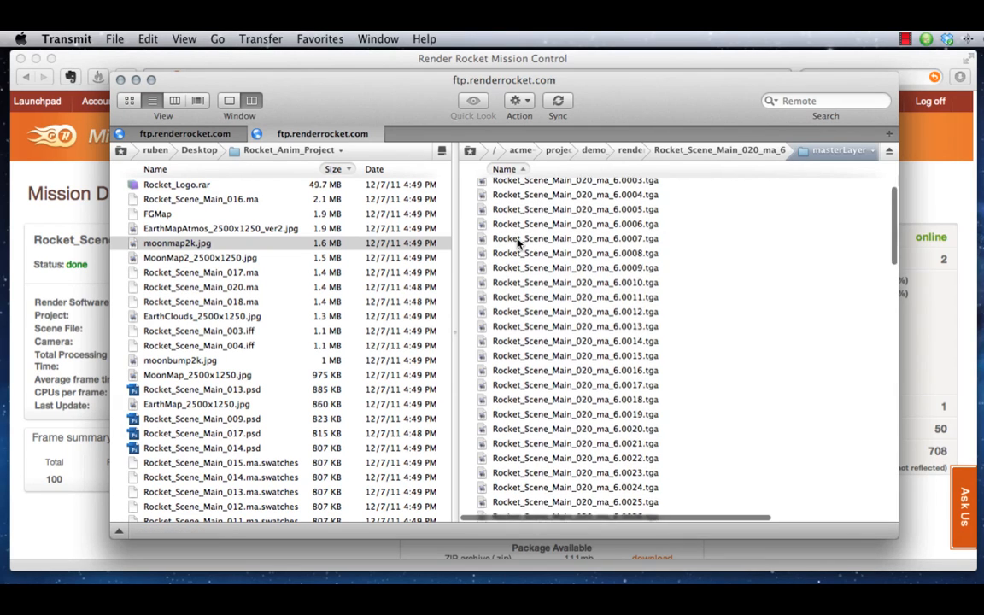
scroll(522, 248, up, 20)
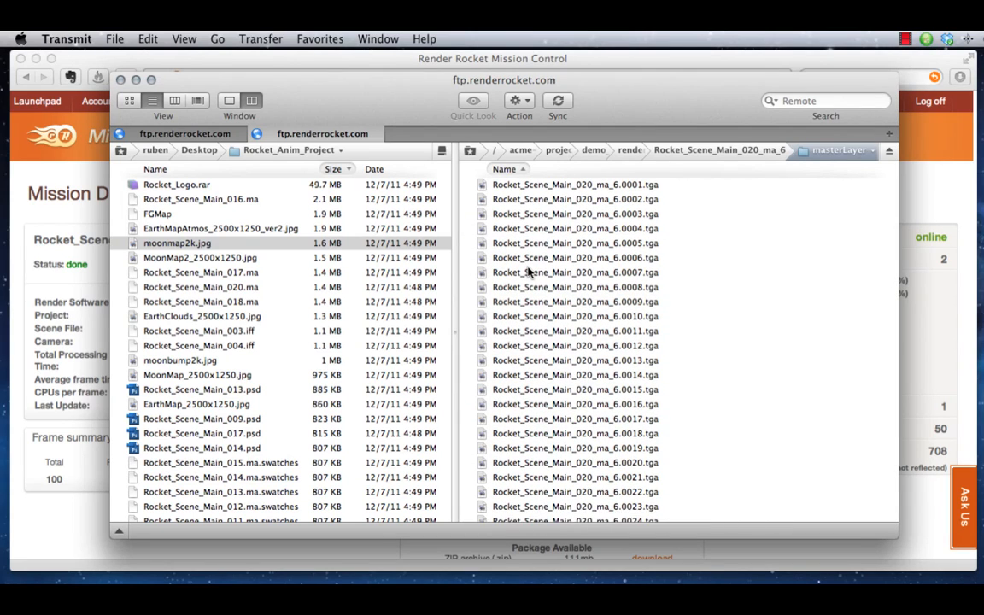
click(78, 323)
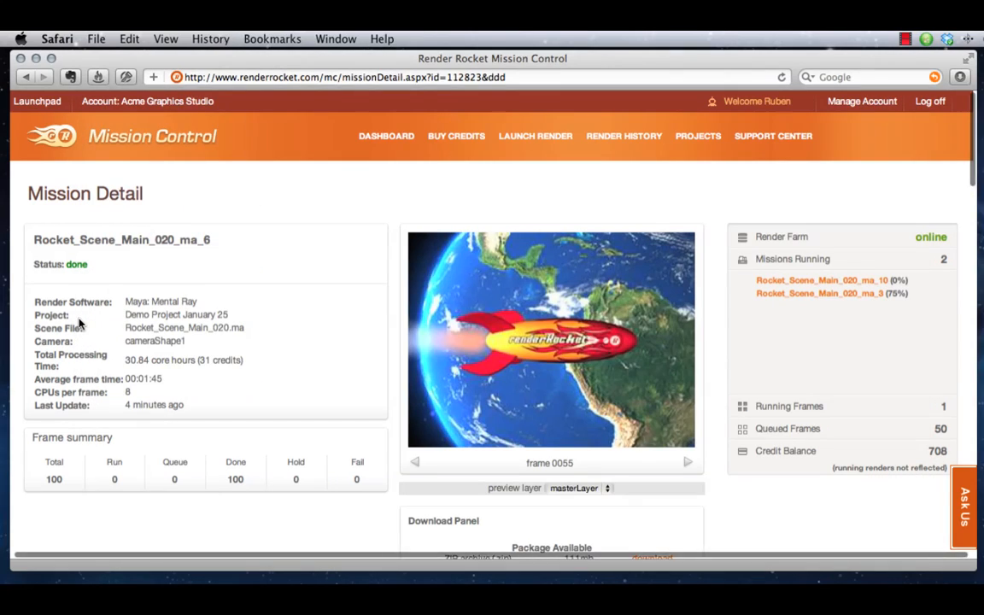